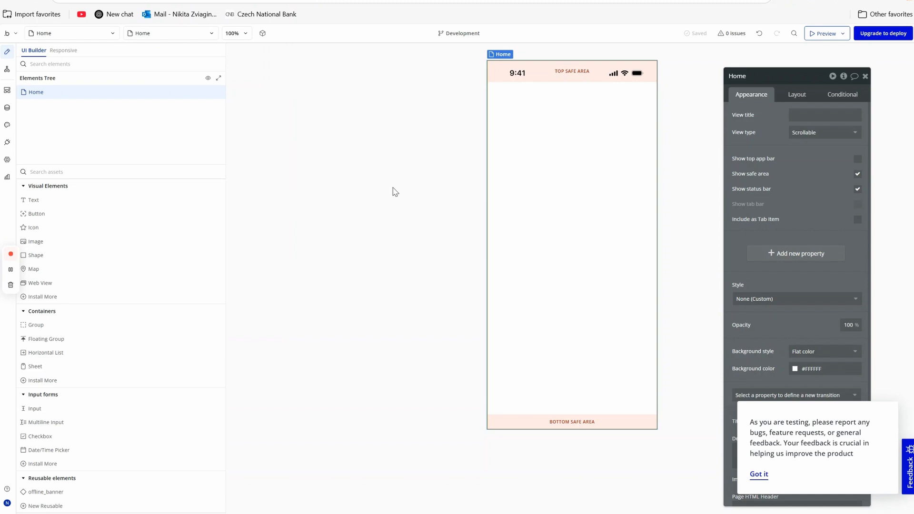
Step: Look through the list of the app's mobile views, pages and reusable elements
left_click(56, 38)
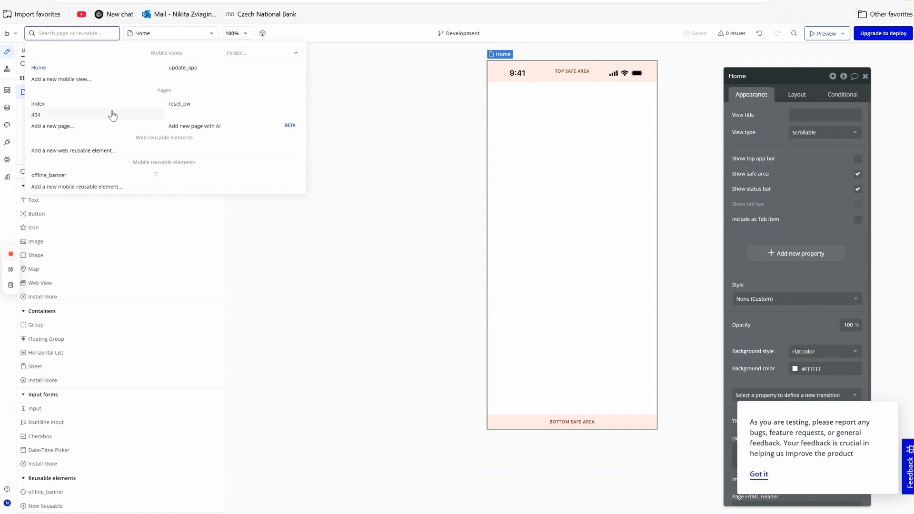
mouse_move(144, 114)
mouse_move(88, 73)
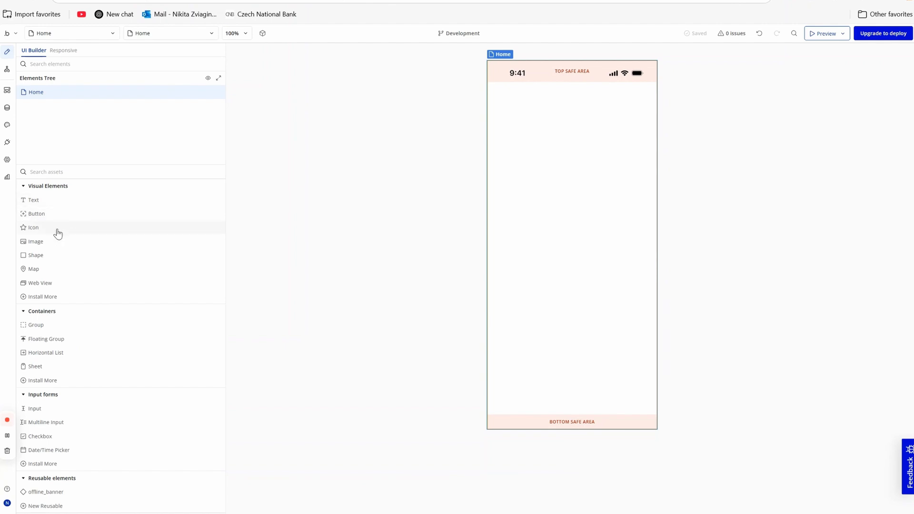
Step: Add a Web View to the Home view and set its destination page to reset_pw
left_click(72, 284)
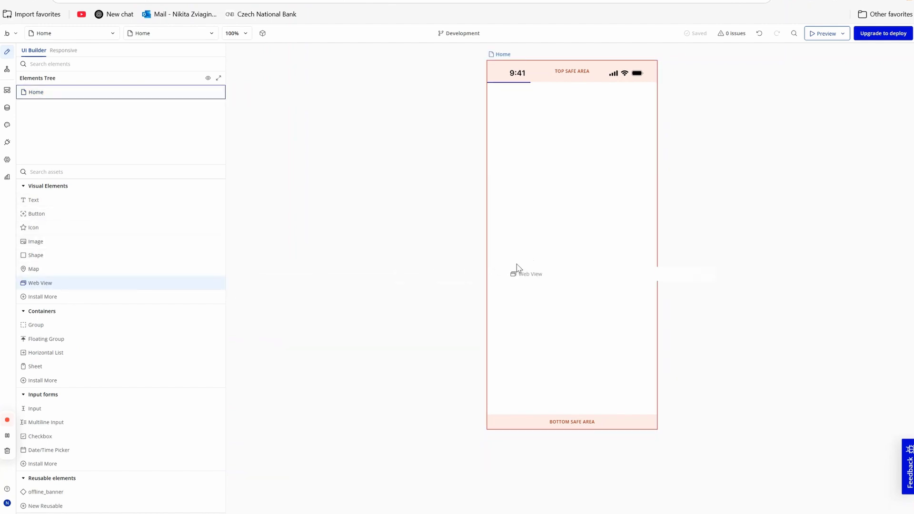
left_click(534, 247)
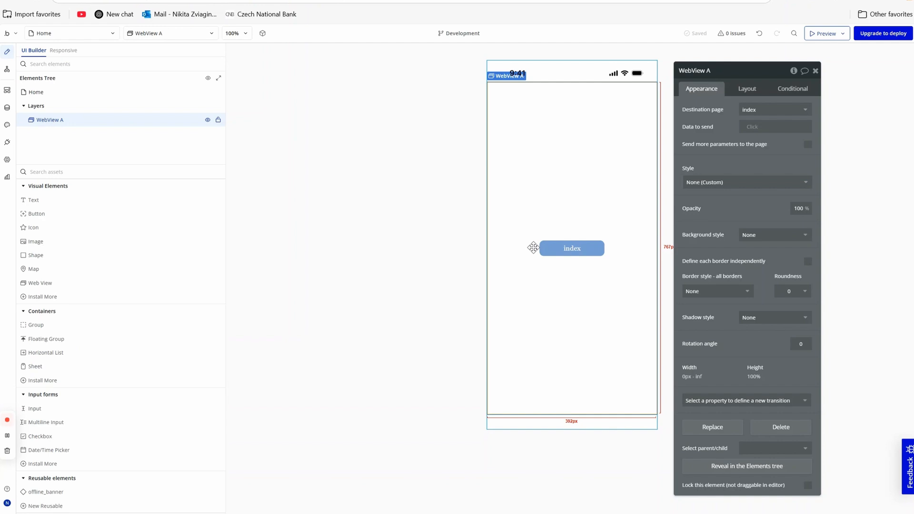
left_click(794, 110)
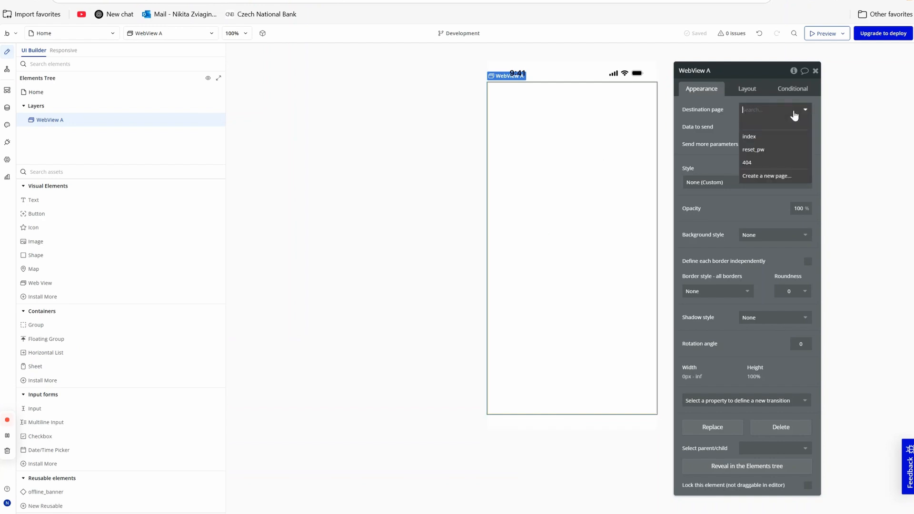
left_click(800, 155)
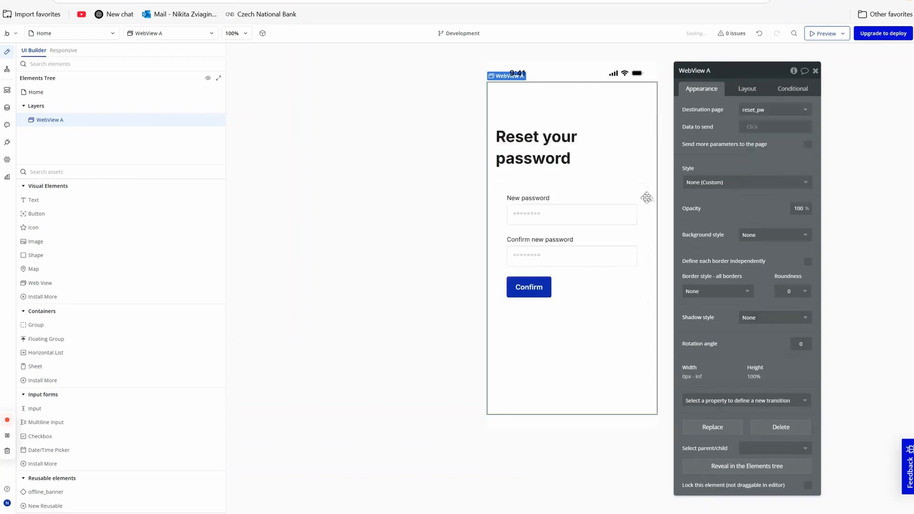
Step: Switch the web view's destination page to 404, and delete the web view from the Home view
left_click(768, 100)
left_click(767, 163)
left_click(762, 110)
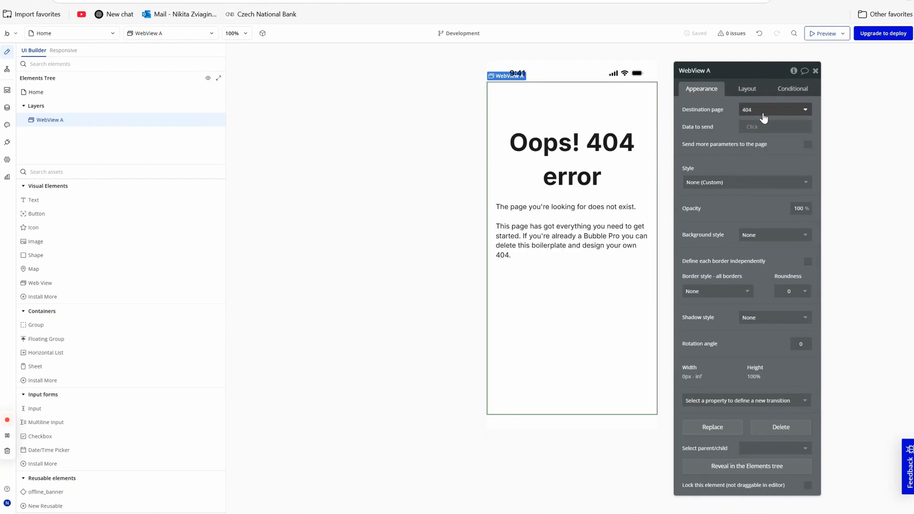
left_click(704, 137)
right_click(586, 173)
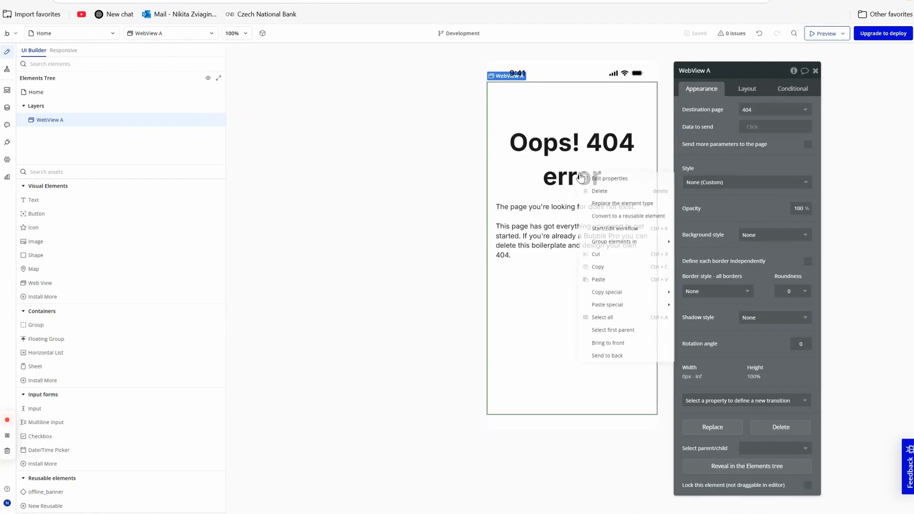
left_click(628, 191)
Step: Try out a Horizontal List and a Sheet on the Home view and delete both
left_click_drag(98, 358, 538, 262)
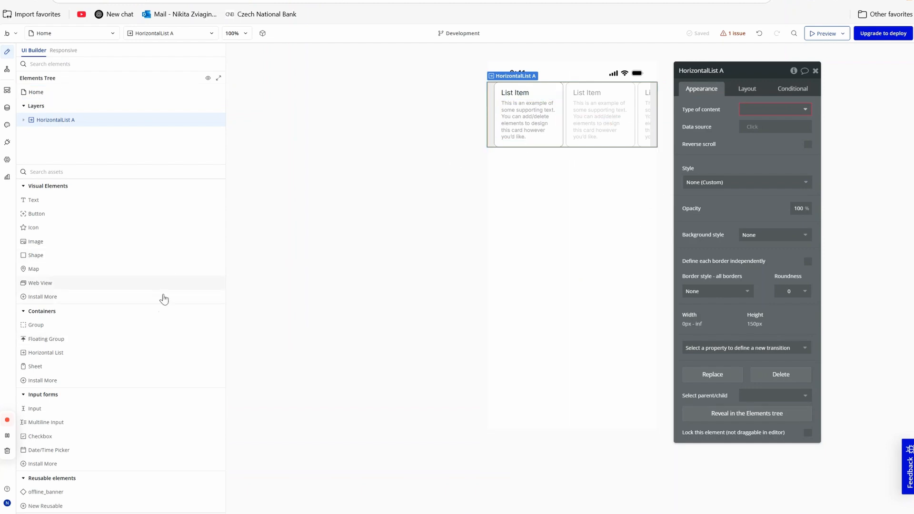
left_click_drag(119, 373, 540, 290)
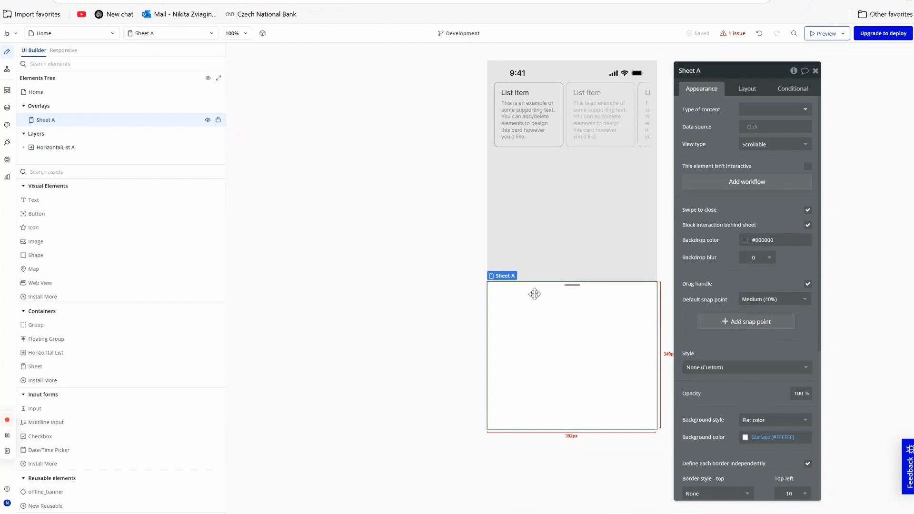
key("Delete")
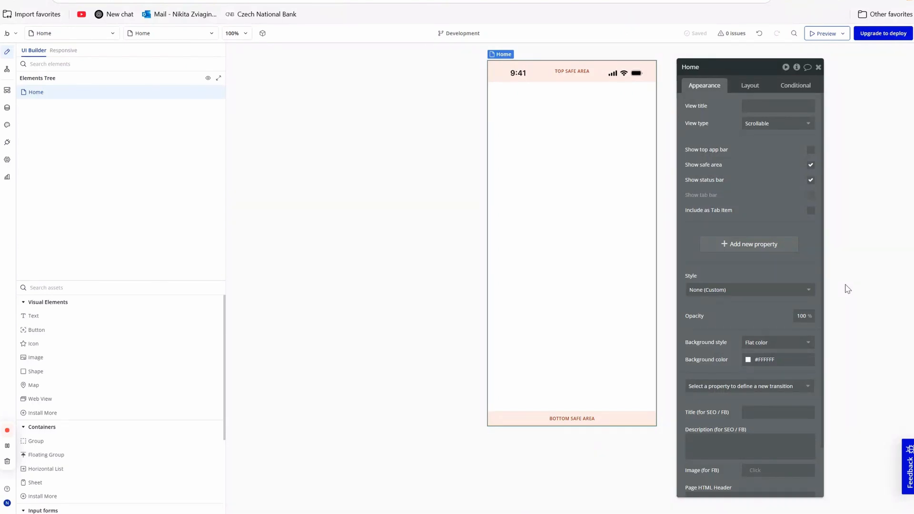
Step: Set the Home view's title to "tete" and its view type to Vertical List after trying Not scrollable
left_click(772, 106)
type("tete")
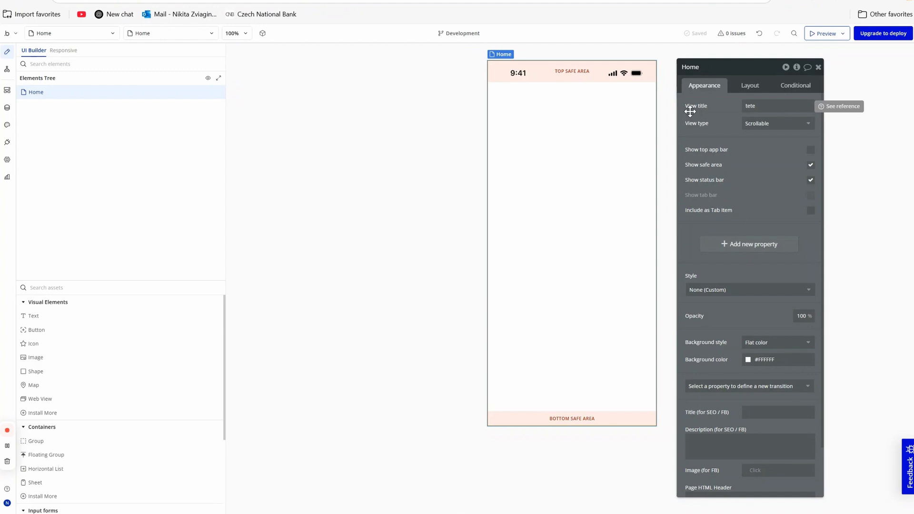
left_click(768, 124)
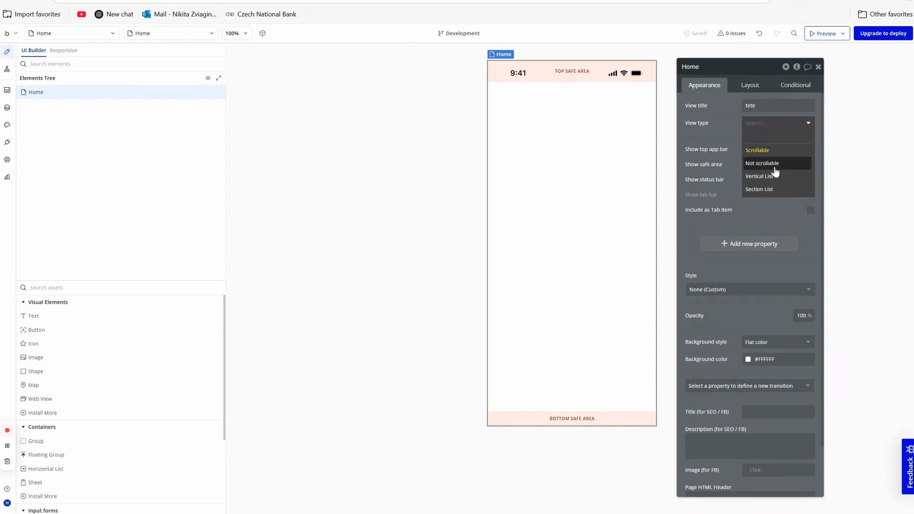
left_click(776, 167)
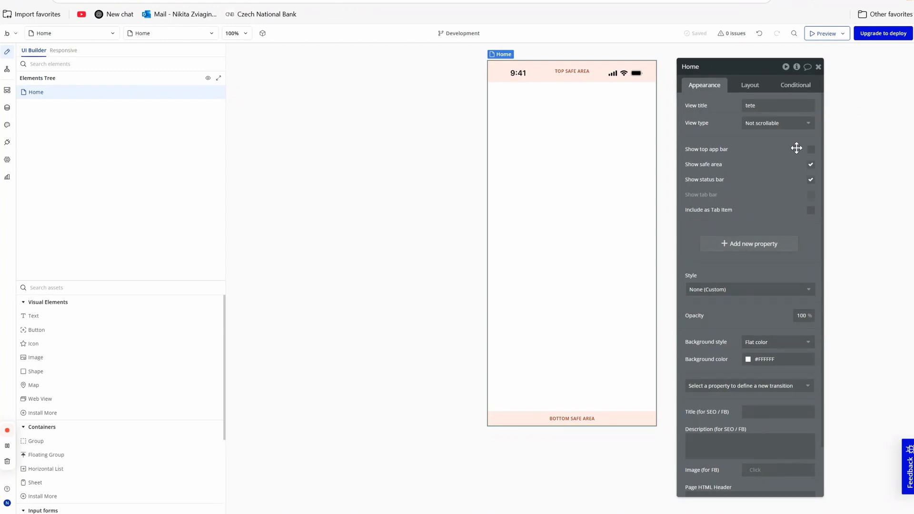
left_click(804, 125)
left_click(786, 176)
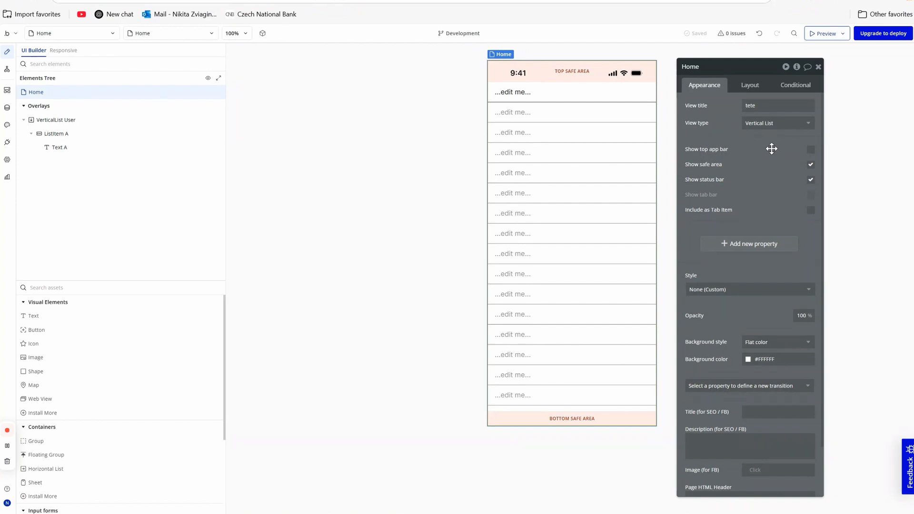
Step: Set the vertical list's separators to Inset with a separator inset of 70 px
left_click(205, 119)
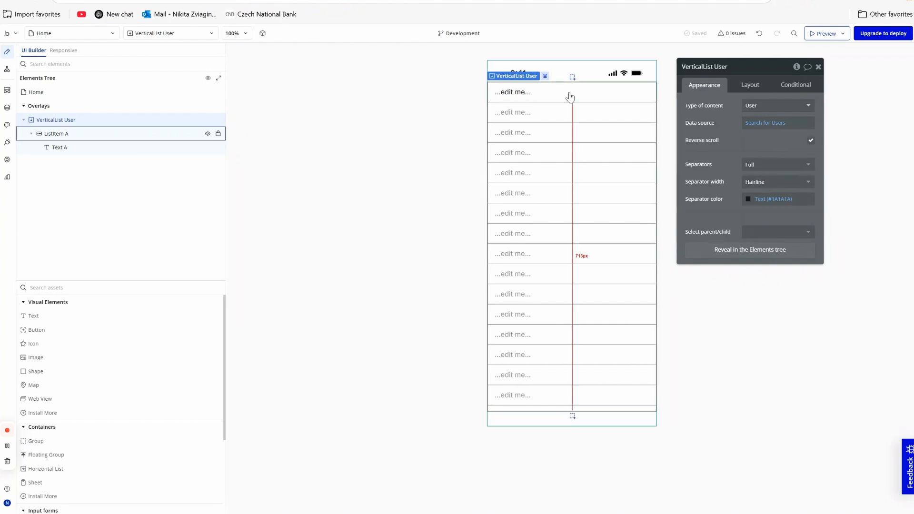
left_click(748, 165)
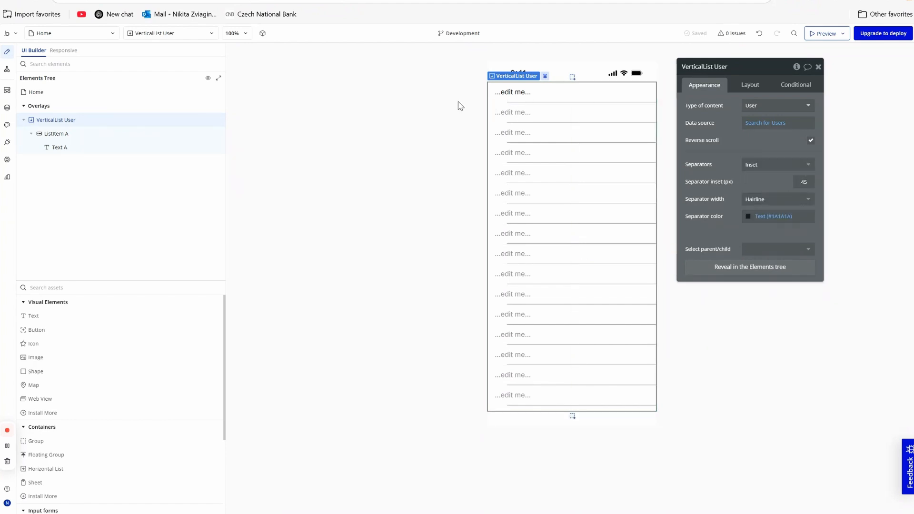
left_click(808, 182)
left_click(769, 183)
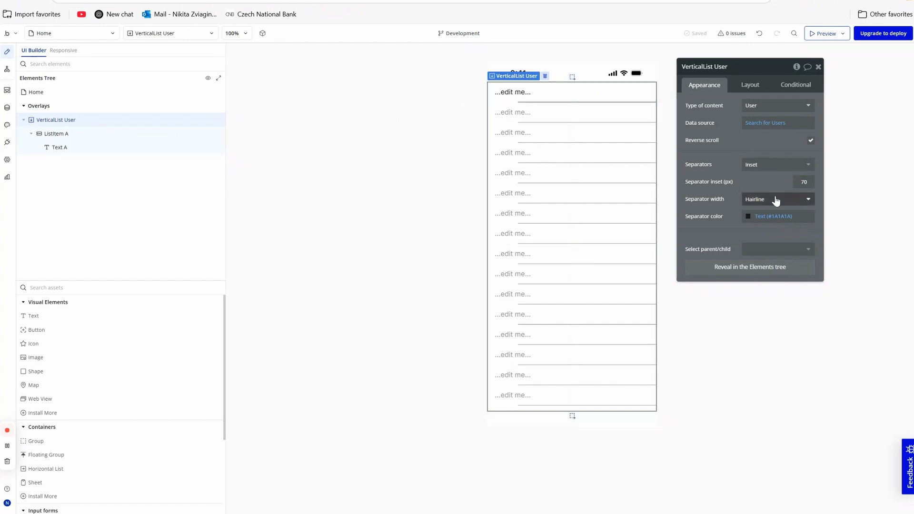
Step: Set the vertical list's separator width to 4 and its separator color to the red #A15252
left_click(777, 200)
left_click(777, 273)
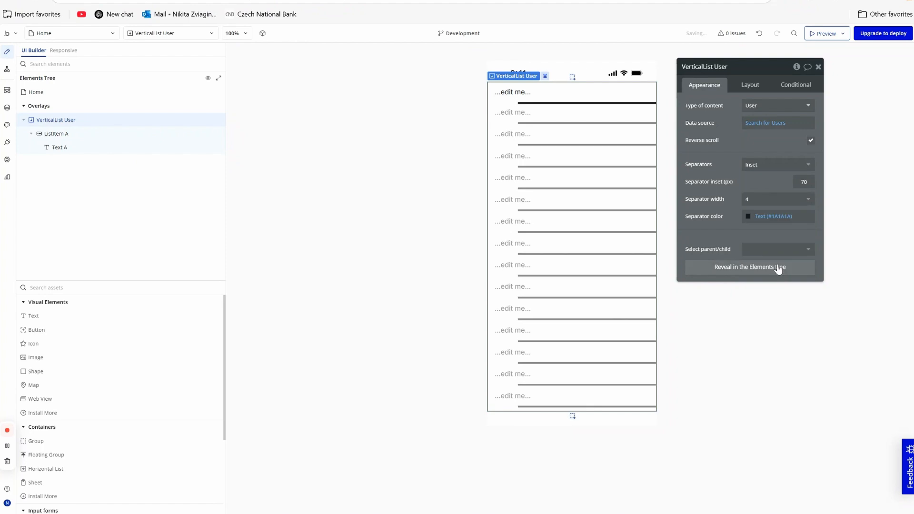
left_click(765, 225)
left_click(784, 244)
left_click(732, 204)
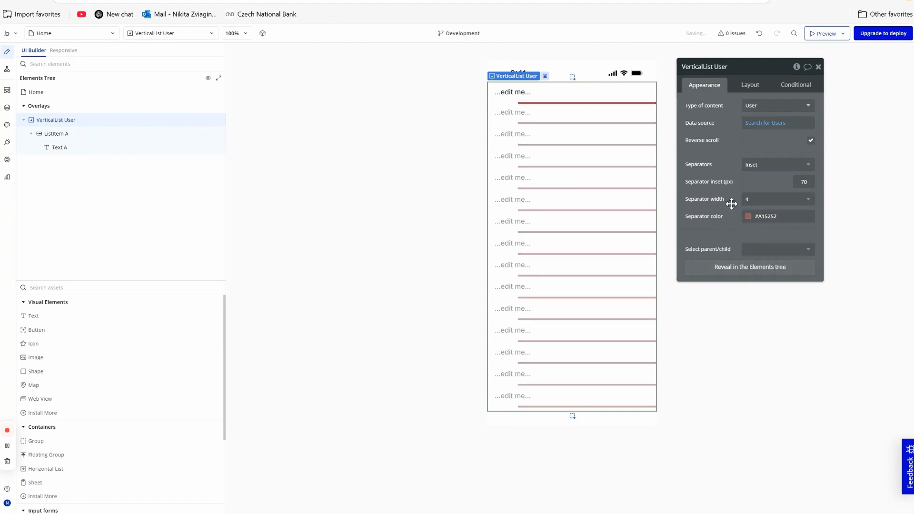
Step: Duplicate the text element inside the vertical list's list item by copying and pasting it
left_click(120, 138)
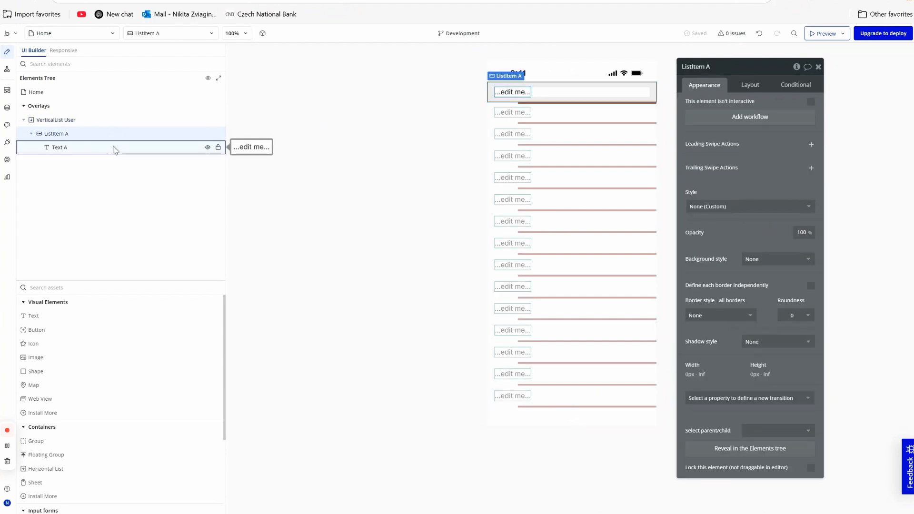
left_click(115, 149)
right_click(115, 148)
left_click(256, 238)
right_click(91, 148)
left_click(261, 249)
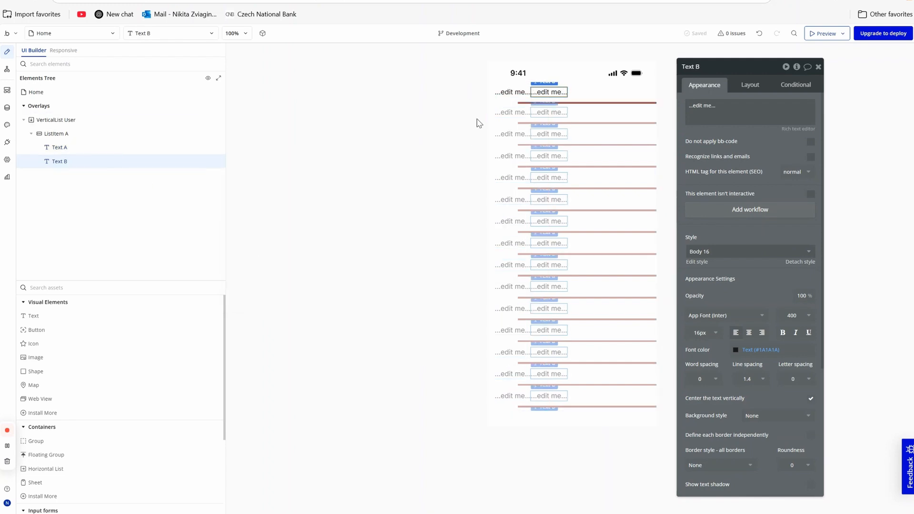
left_click(106, 147)
left_click(767, 112)
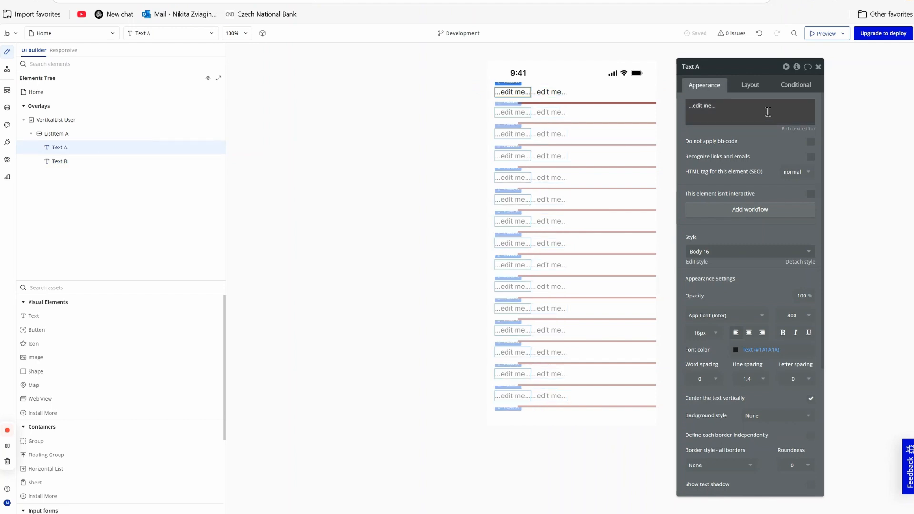
left_click(841, 108)
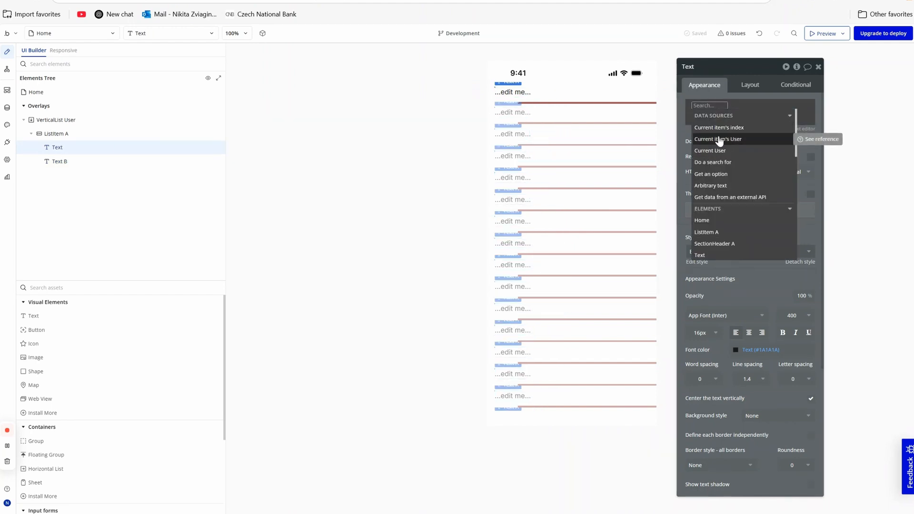
left_click(114, 131)
left_click(60, 161)
triple_click(699, 109)
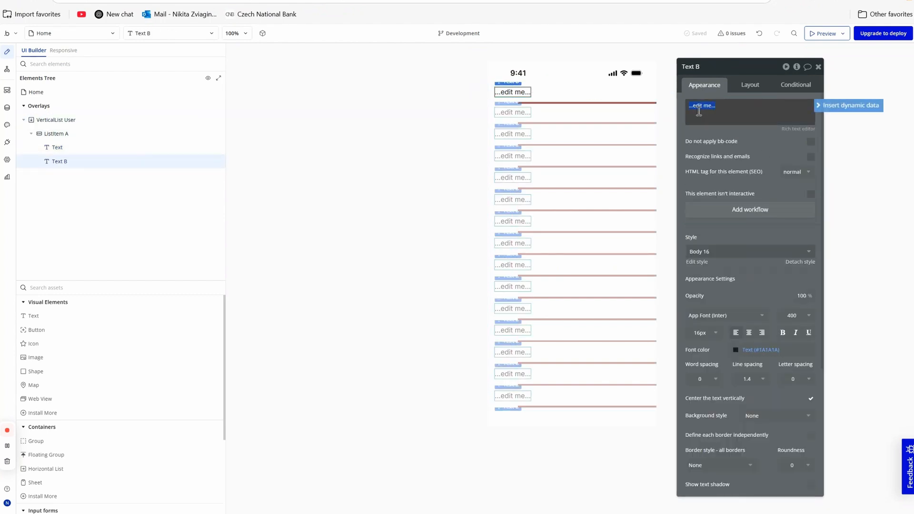
left_click(114, 147)
left_click(707, 110)
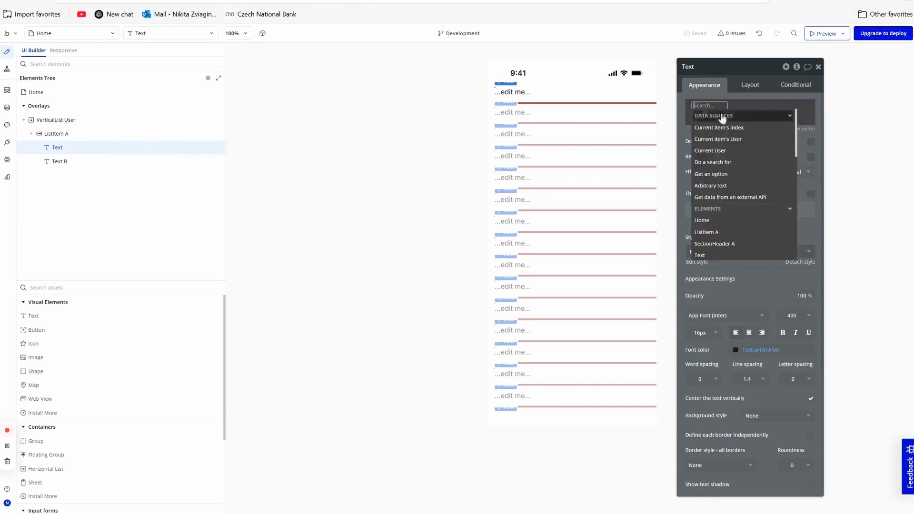
left_click(743, 148)
left_click(770, 160)
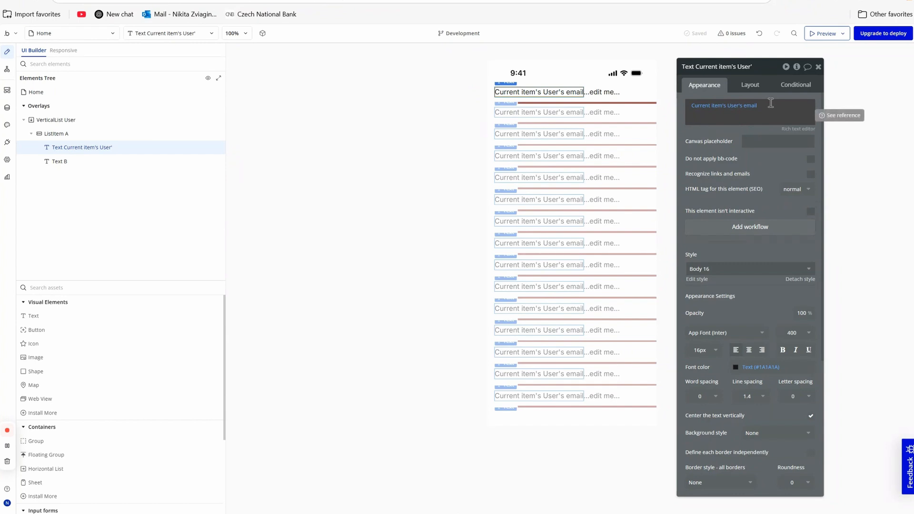
Step: Add a leading swipe action with the Trash-can icon to ListItem A
left_click(123, 134)
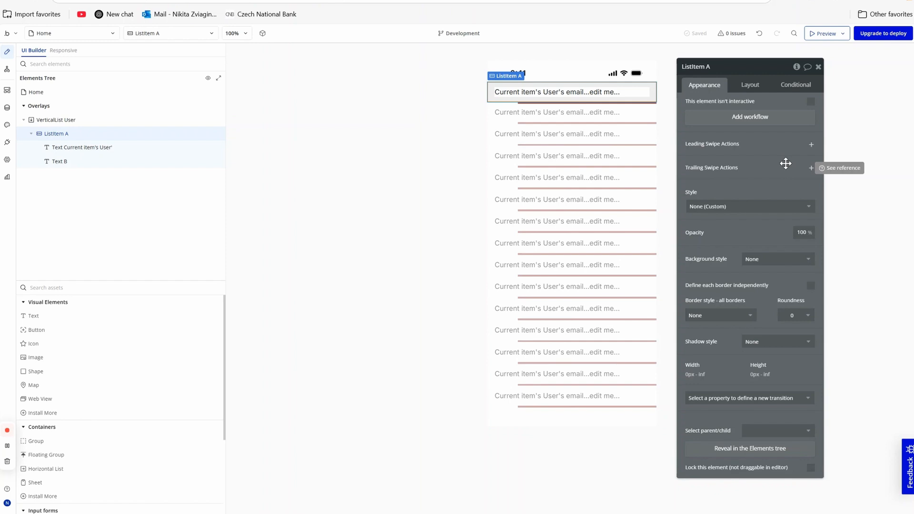
left_click(812, 146)
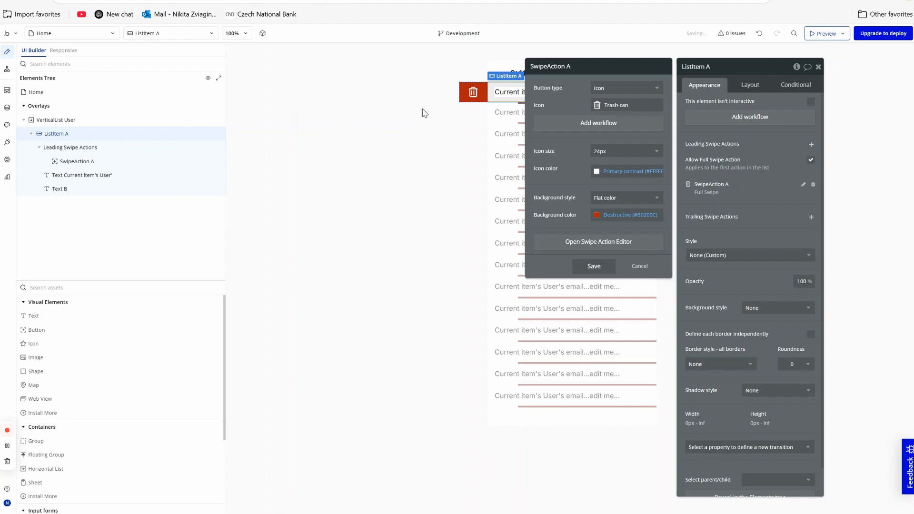
left_click(754, 143)
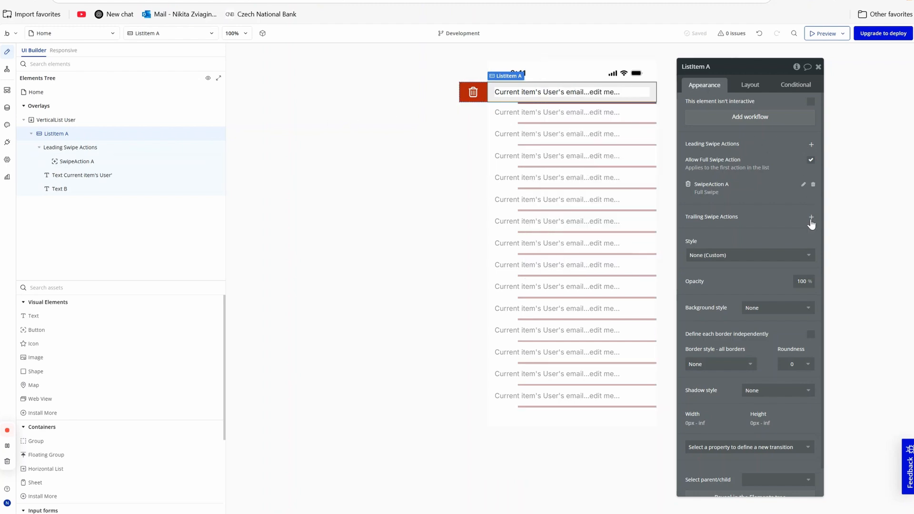
Step: Add three trailing swipe actions to ListItem A and move its property editor clear of the new buttons
left_click(811, 219)
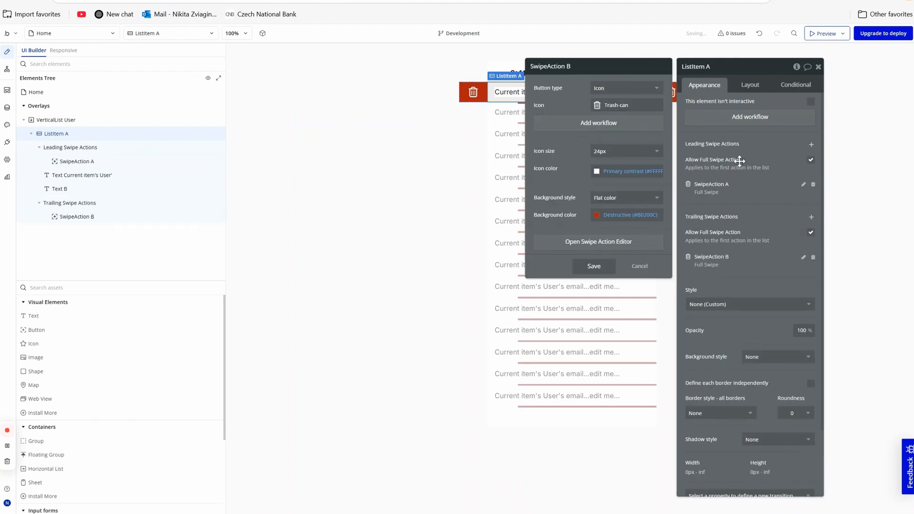
left_click(811, 218)
left_click(811, 219)
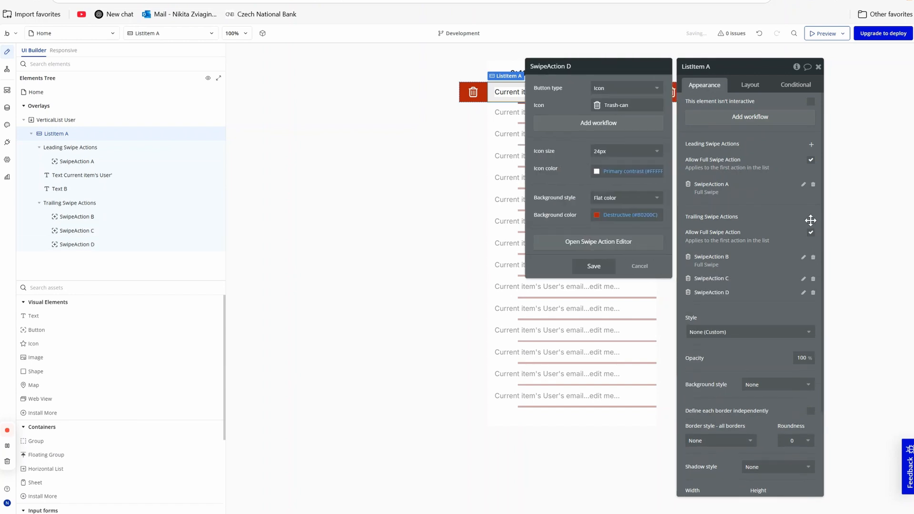
left_click_drag(796, 218, 844, 285)
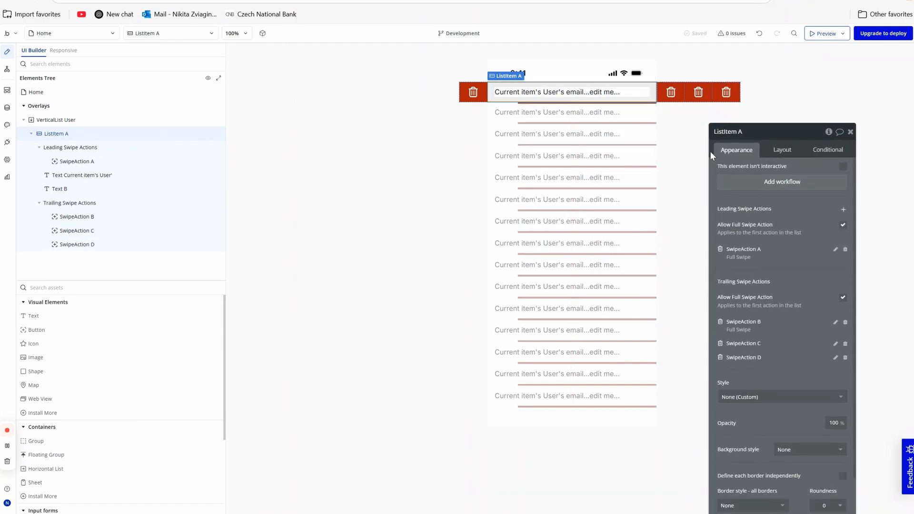
Step: Examine the properties of the leading swipe action and of the last trailing swipe action
left_click(465, 92)
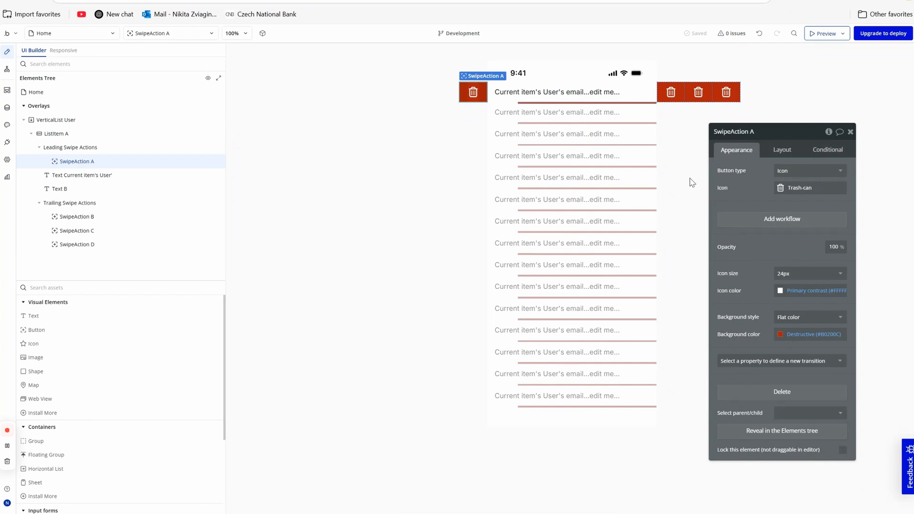
left_click(200, 244)
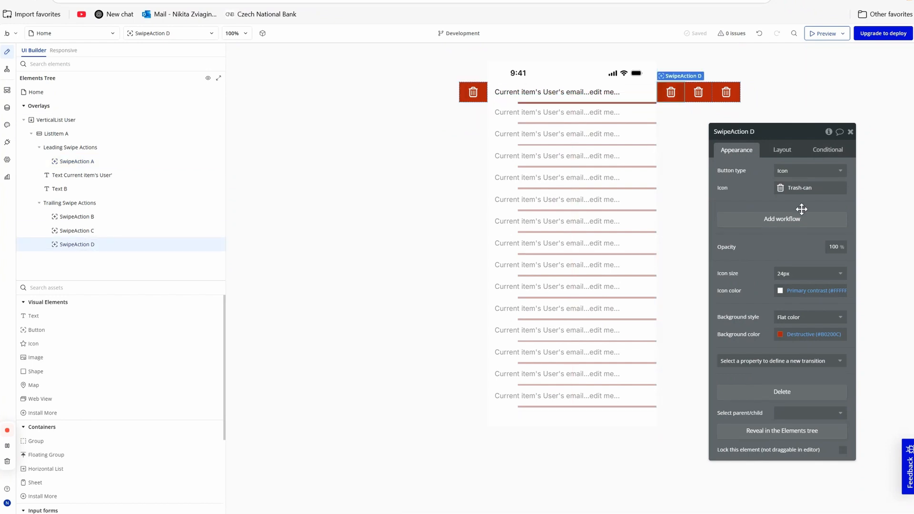
Step: Change the icon of SwipeAction D to Pen-to-square
left_click(796, 189)
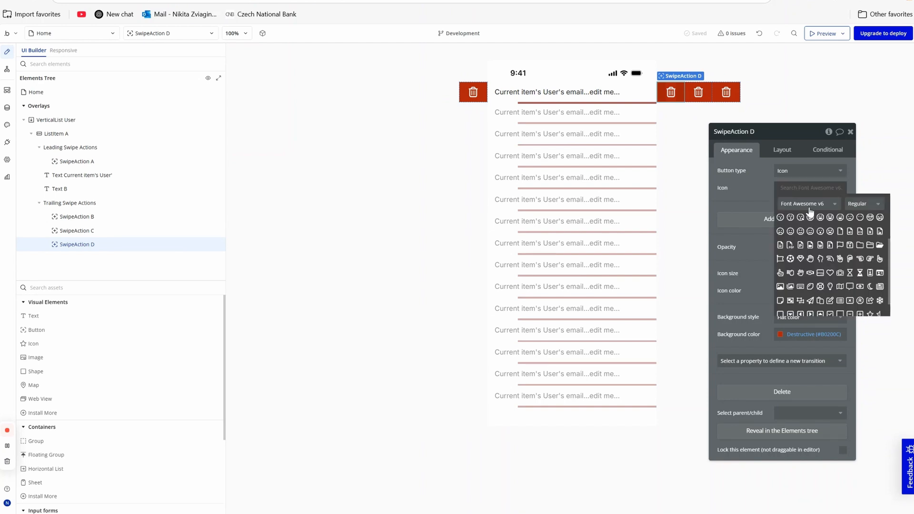
left_click(767, 193)
left_click(782, 189)
left_click(781, 220)
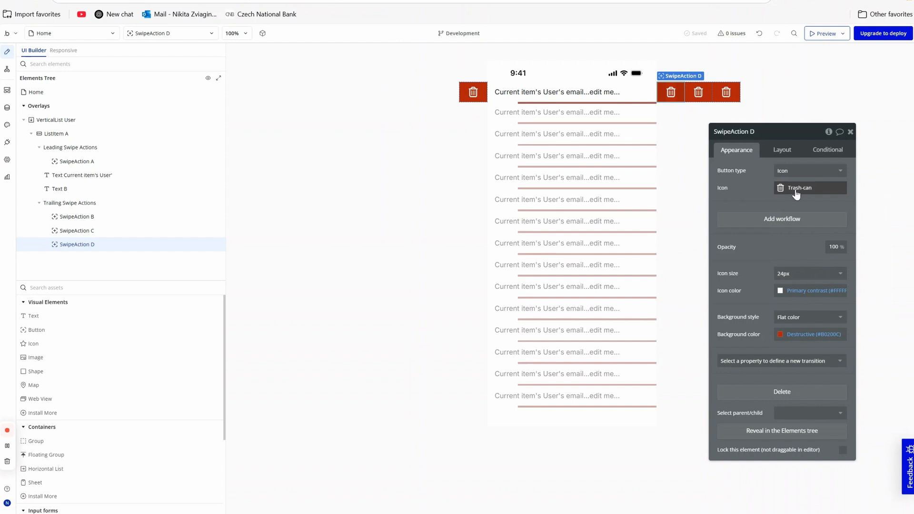
left_click(797, 190)
type("pe")
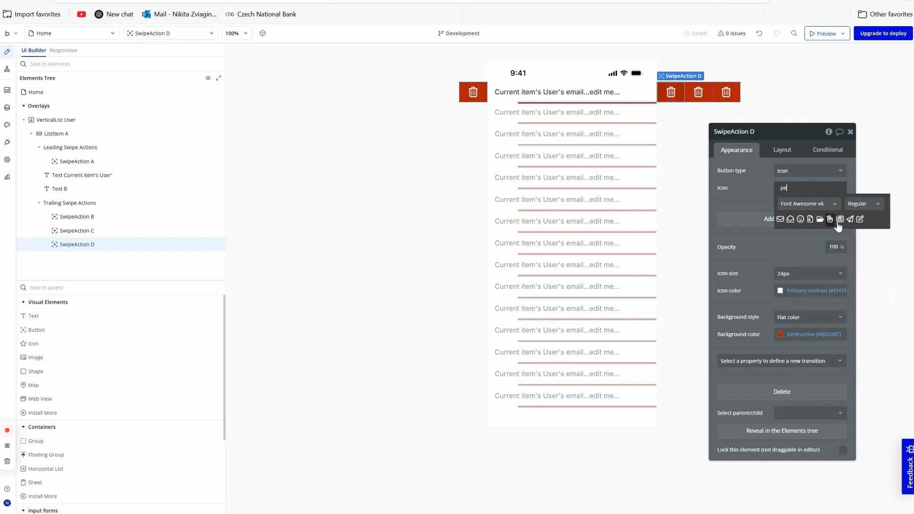
left_click(860, 219)
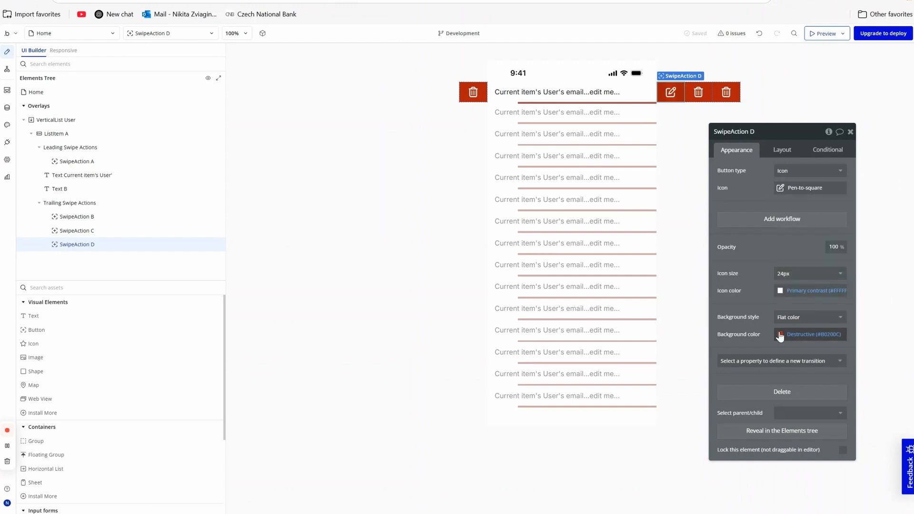
Step: Set SwipeAction D's background color to Success 50 and add a tap workflow for it, returning to the design view
left_click(791, 335)
left_click(834, 485)
left_click(718, 324)
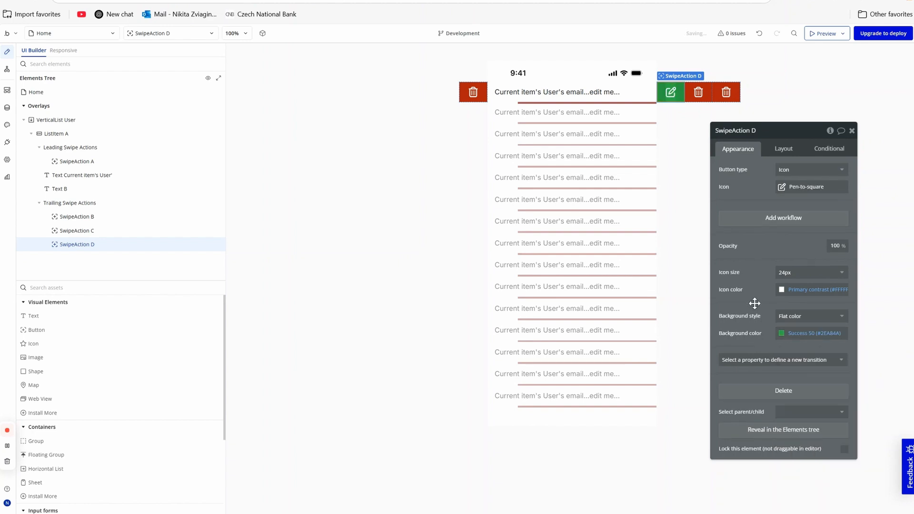
left_click(754, 220)
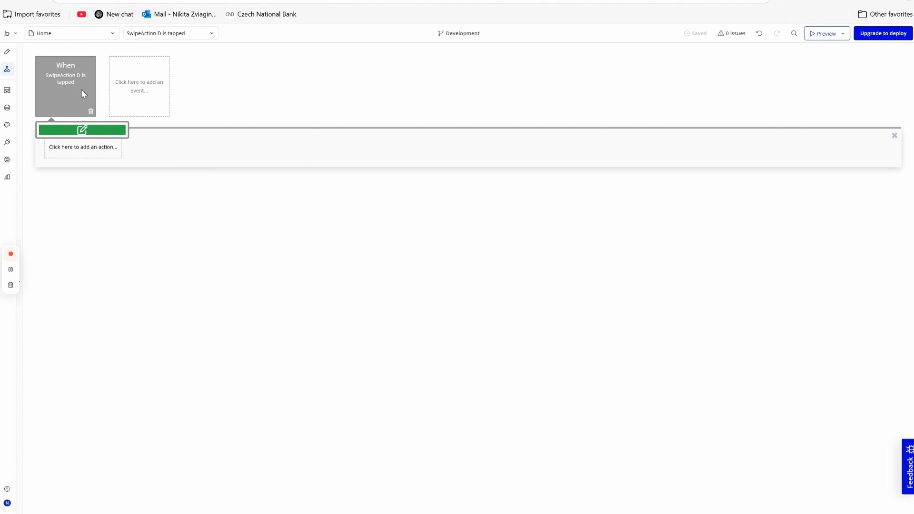
left_click(7, 52)
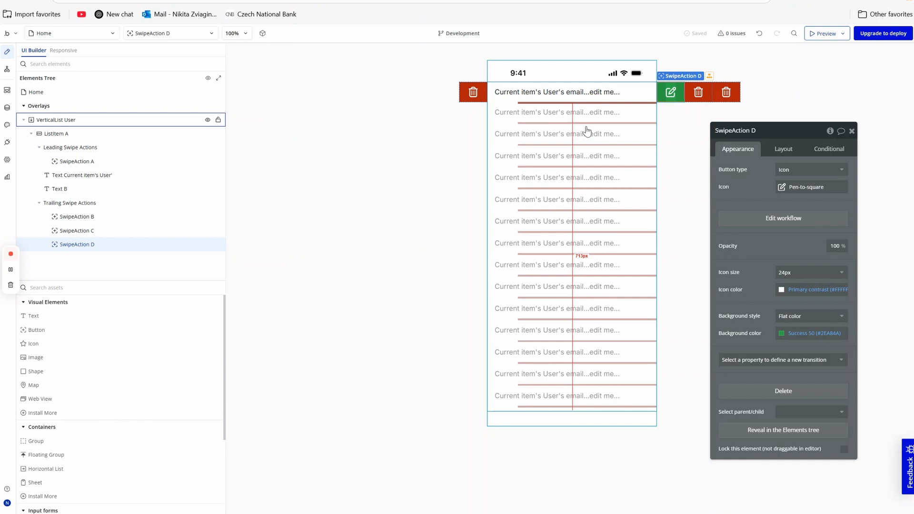
Step: Change the Home view's type to Section List
left_click(694, 210)
left_click_drag(790, 214, 762, 208)
left_click(765, 182)
left_click(766, 248)
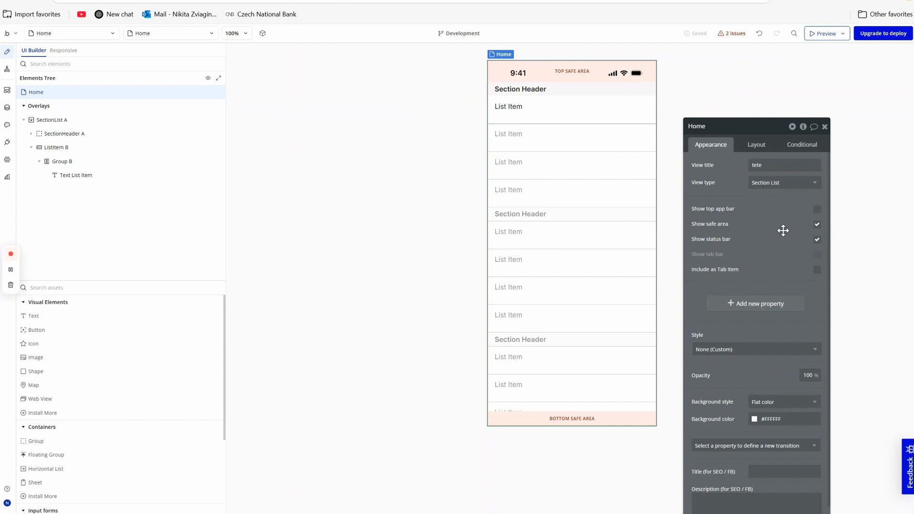
left_click(781, 183)
left_click(738, 186)
Step: Set the section list's type of content to User and its data source to Search for Users
left_click(582, 188)
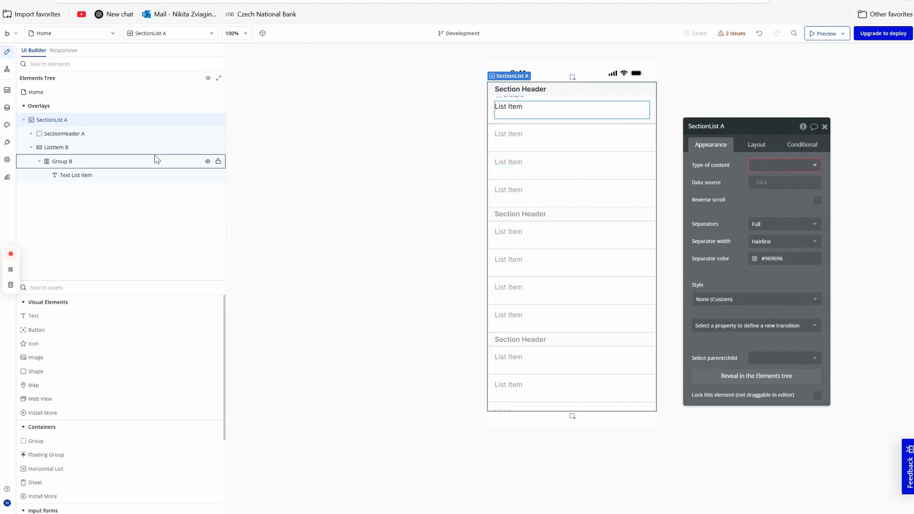
left_click(762, 165)
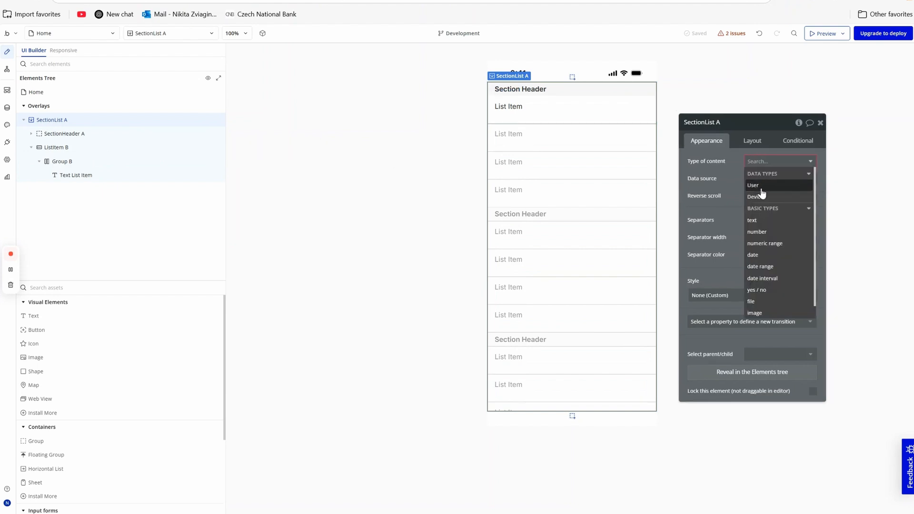
left_click(759, 177)
left_click(759, 174)
left_click(762, 217)
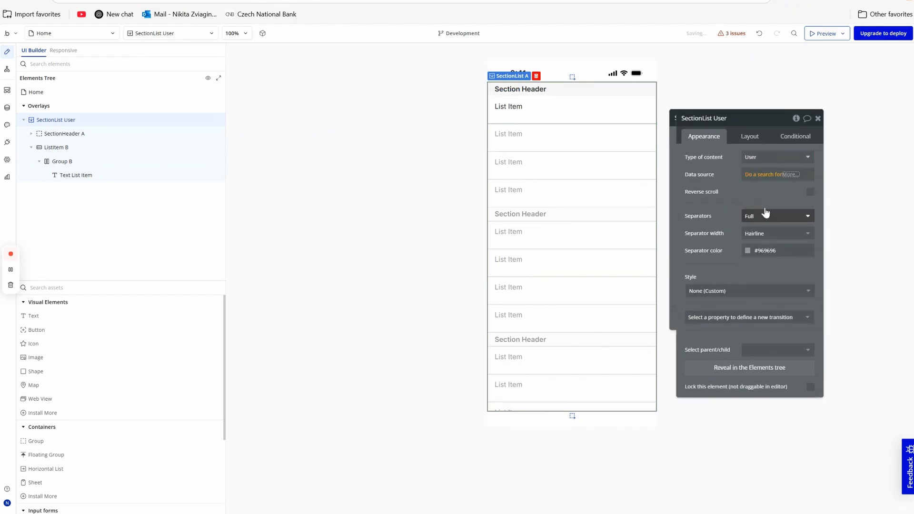
left_click(633, 143)
left_click(629, 168)
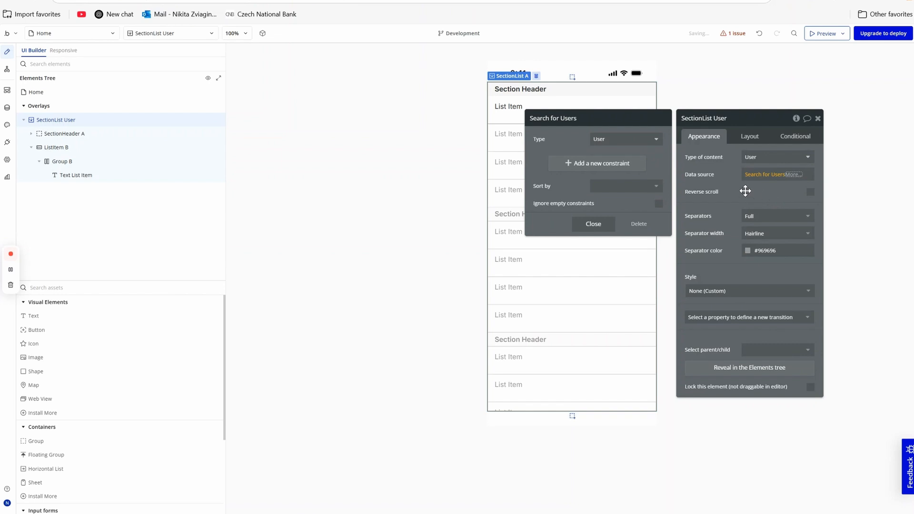
left_click(746, 190)
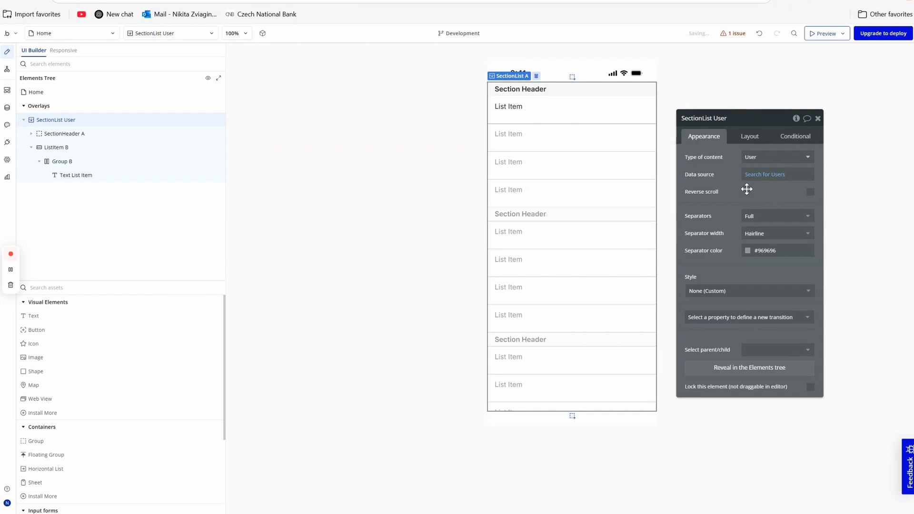
Step: Look through the grouping options available for SectionHeader A
left_click(105, 134)
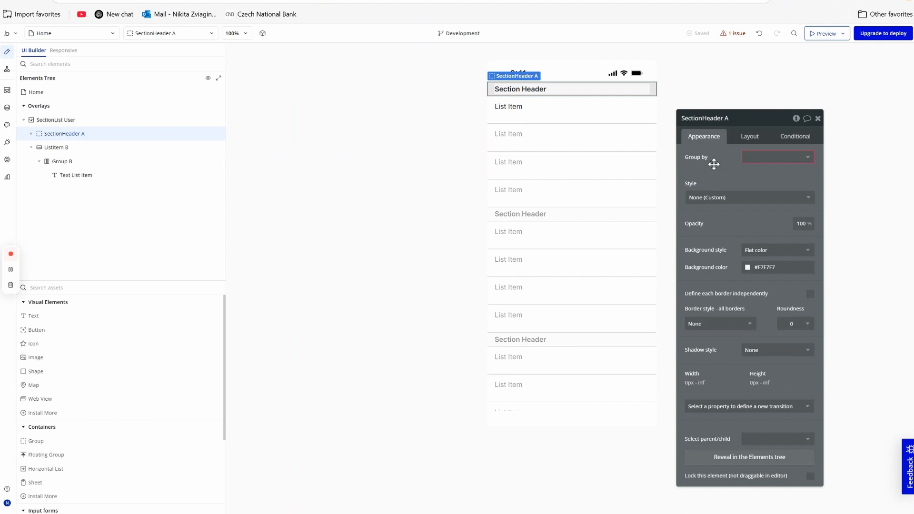
left_click(752, 157)
left_click(719, 173)
Step: Create a text field named First name on the User data type
left_click(6, 108)
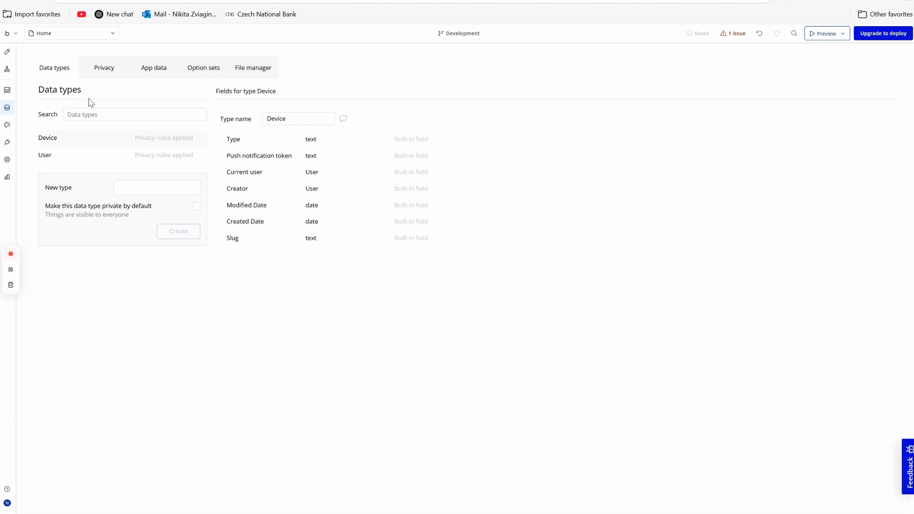
left_click(47, 155)
left_click(273, 214)
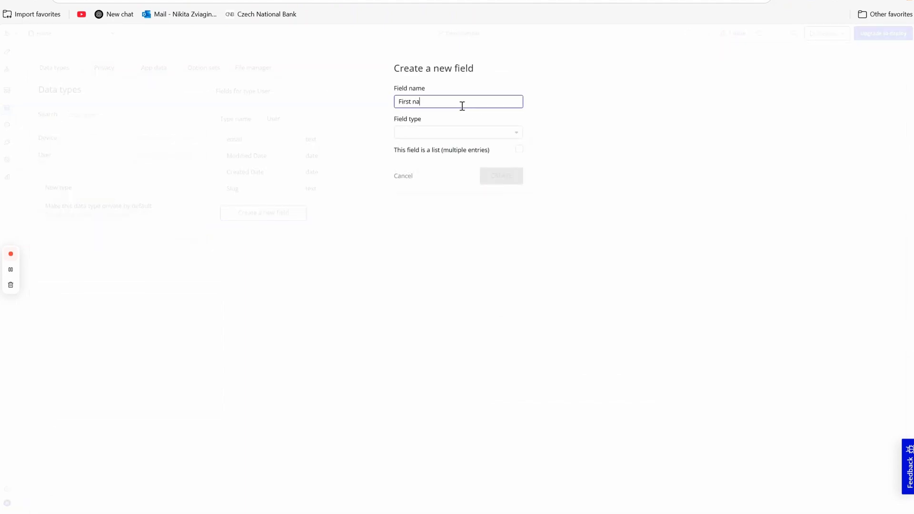
left_click(445, 132)
type("tex")
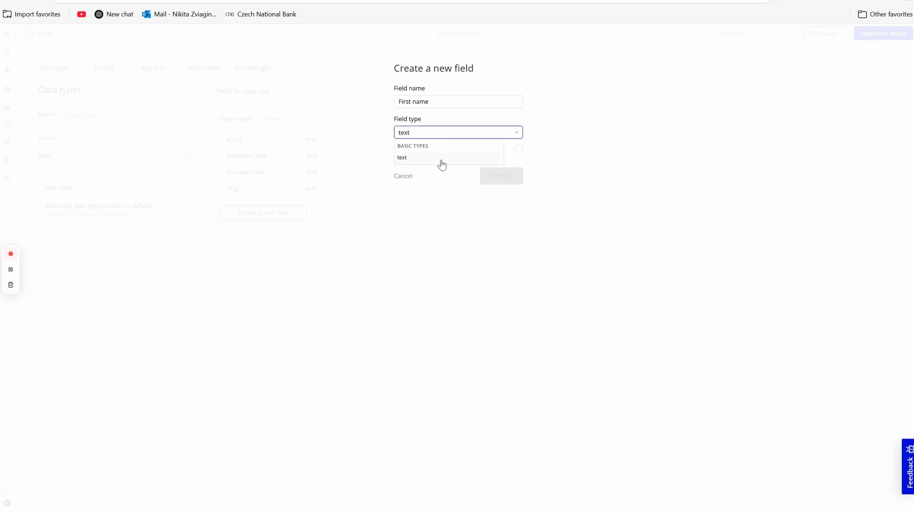
type("t")
left_click(442, 159)
key("Return")
Step: Group SectionHeader A by First name in the design view, keeping the Exact grouping type
left_click(8, 51)
left_click(755, 158)
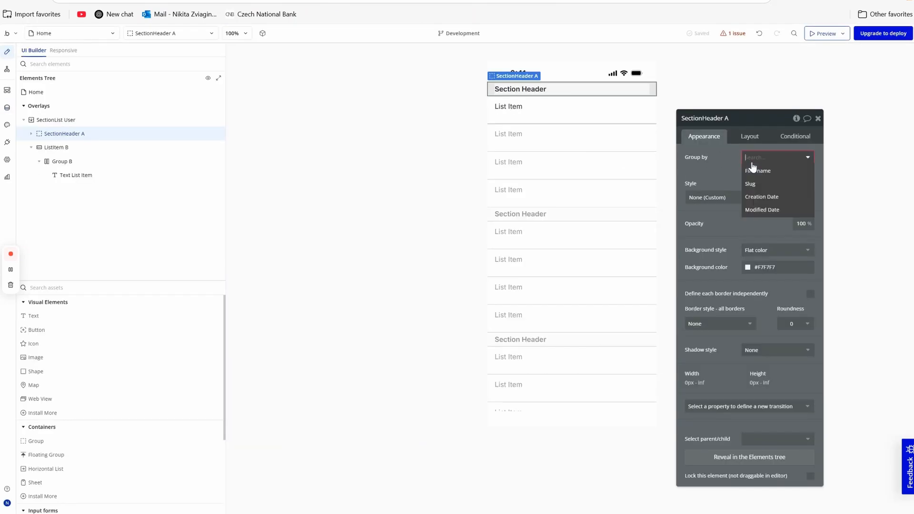
left_click(759, 171)
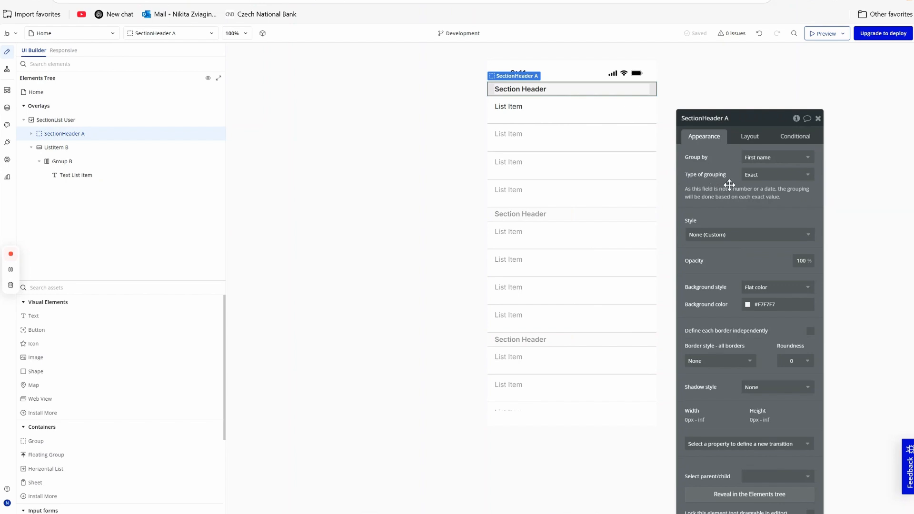
left_click(754, 173)
left_click(732, 167)
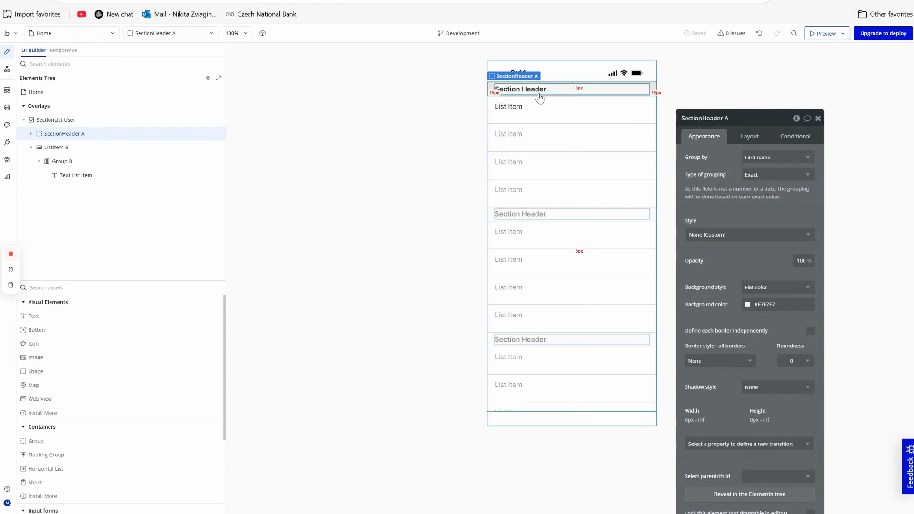
Step: Replace the section header's text with the dynamic value Current header's Grouping's First name
left_click(572, 90)
triple_click(731, 163)
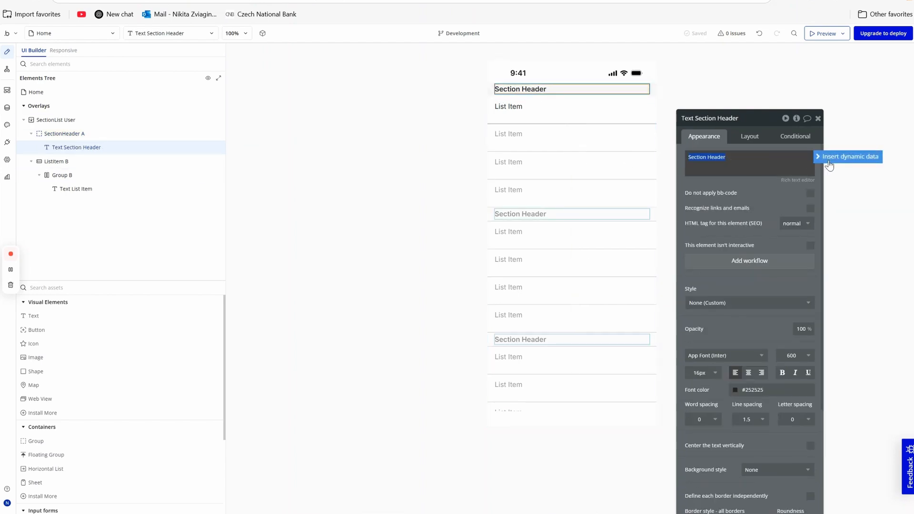
left_click(848, 162)
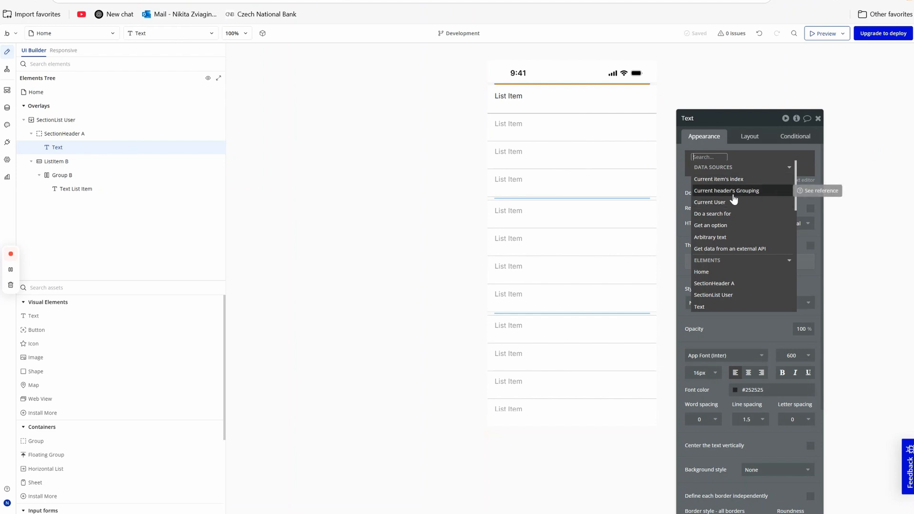
left_click(736, 192)
left_click(759, 199)
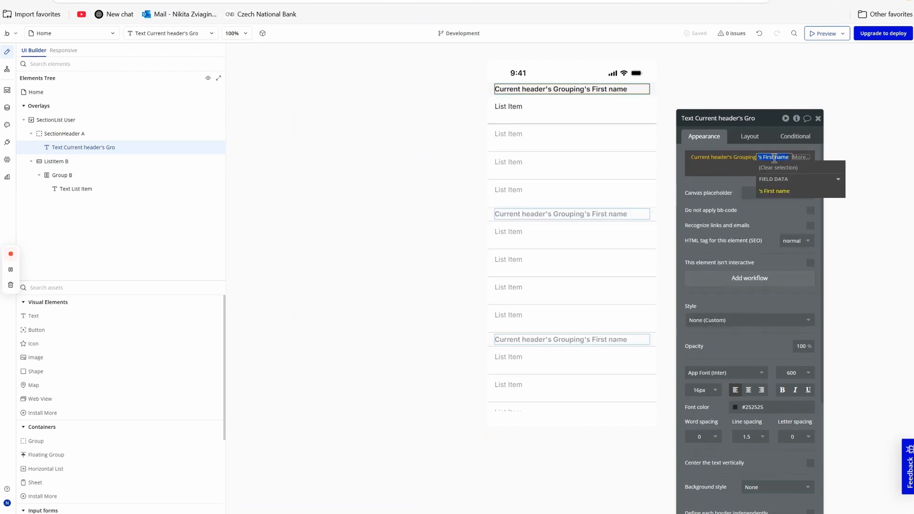
left_click(713, 181)
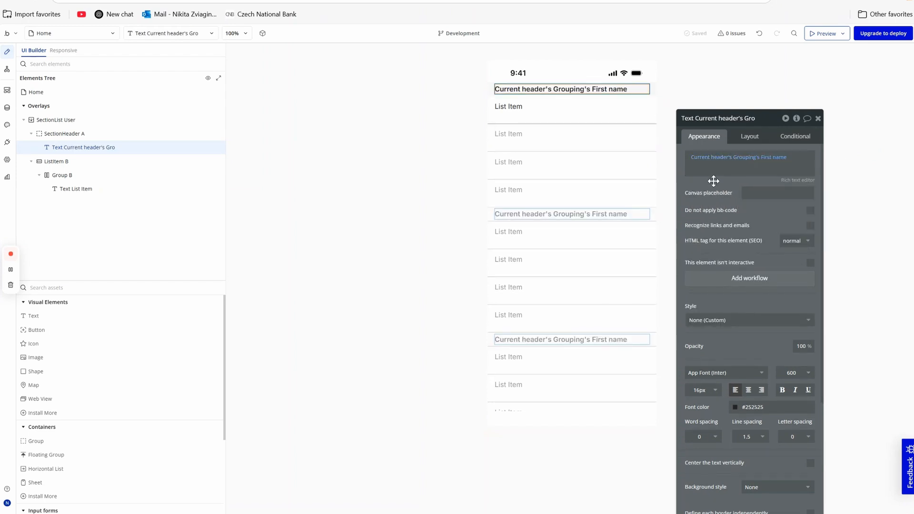
Step: Examine the properties of ListItem B and of the text inside it
left_click(88, 163)
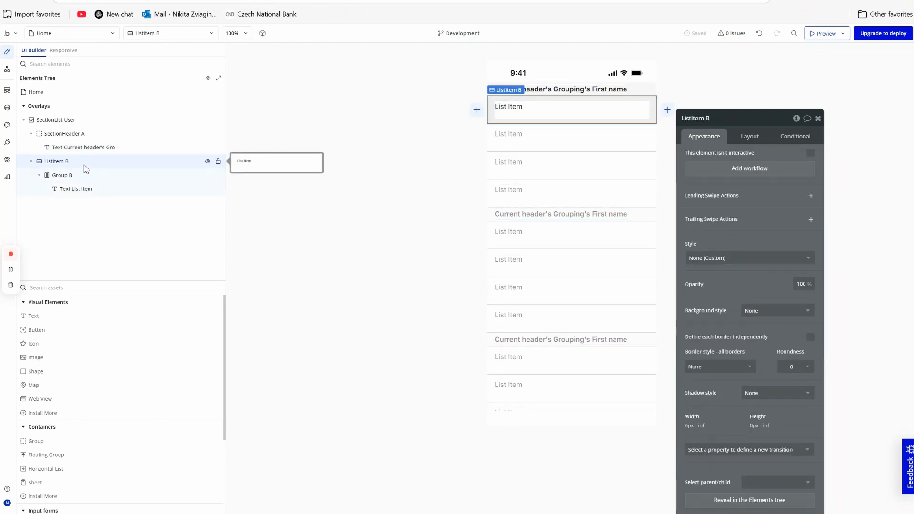
left_click(73, 188)
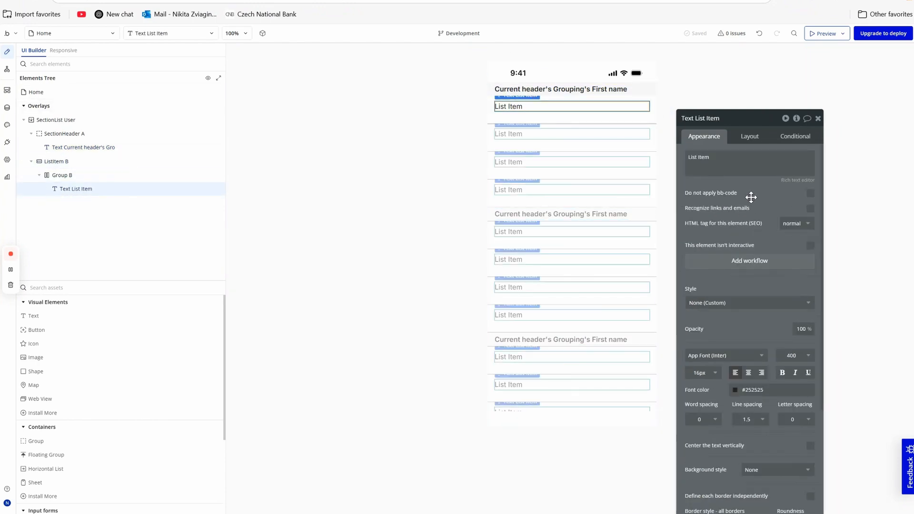
left_click(134, 162)
Step: Turn on the top app bar for the Home view
left_click(99, 92)
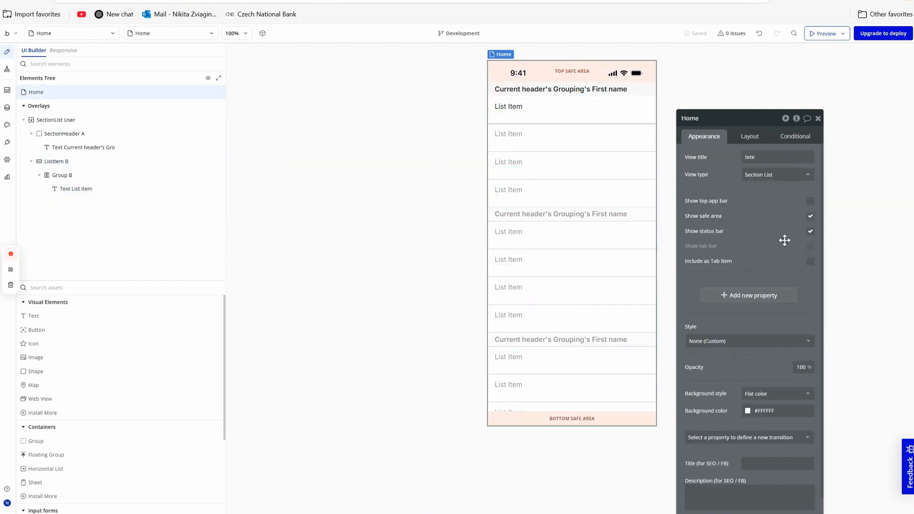
left_click_drag(770, 239, 768, 207)
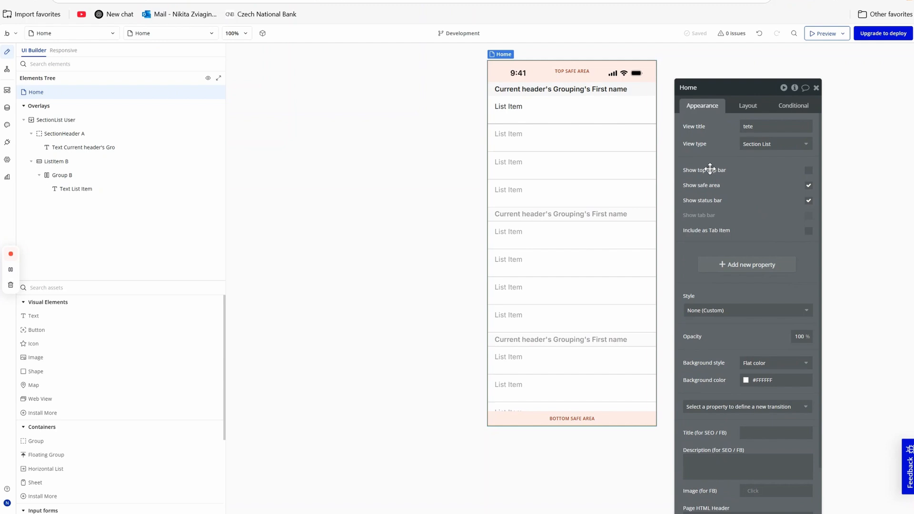
left_click(809, 172)
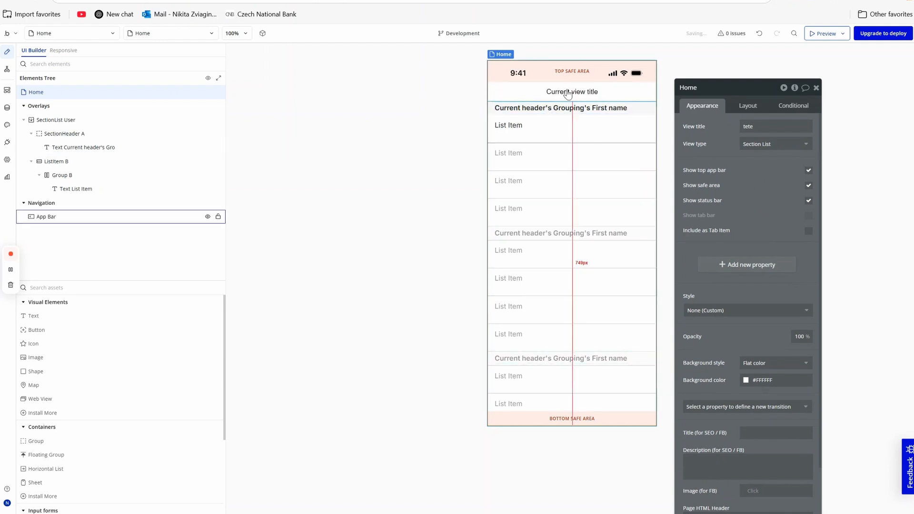
Step: Examine the App Bar's properties and the Home view's title setting
mouse_move(96, 223)
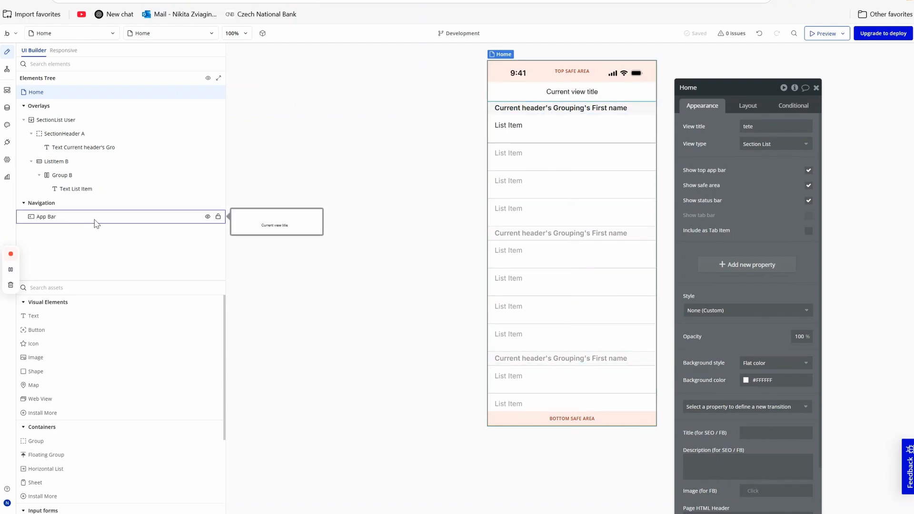
left_click(106, 222)
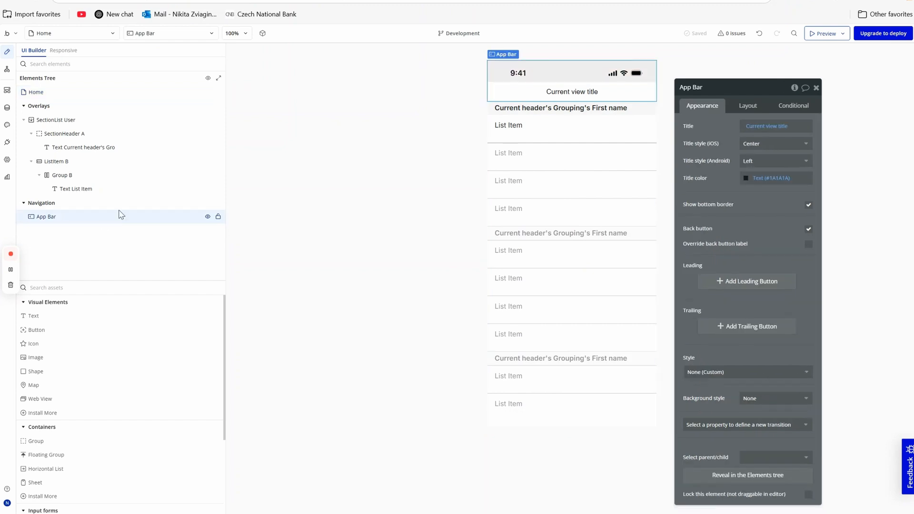
left_click(134, 94)
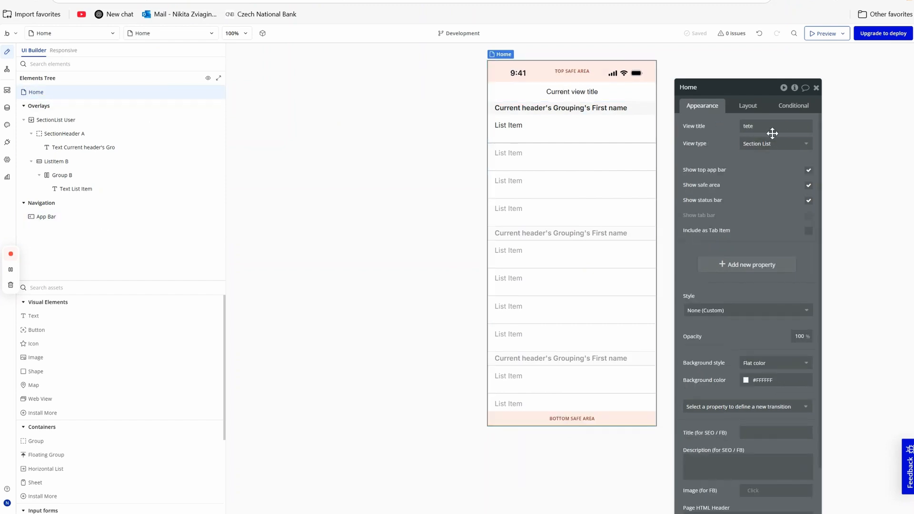
Step: Set the App Bar's title style to Large for iOS and Center for Android
left_click(54, 217)
left_click_drag(733, 184, 730, 162)
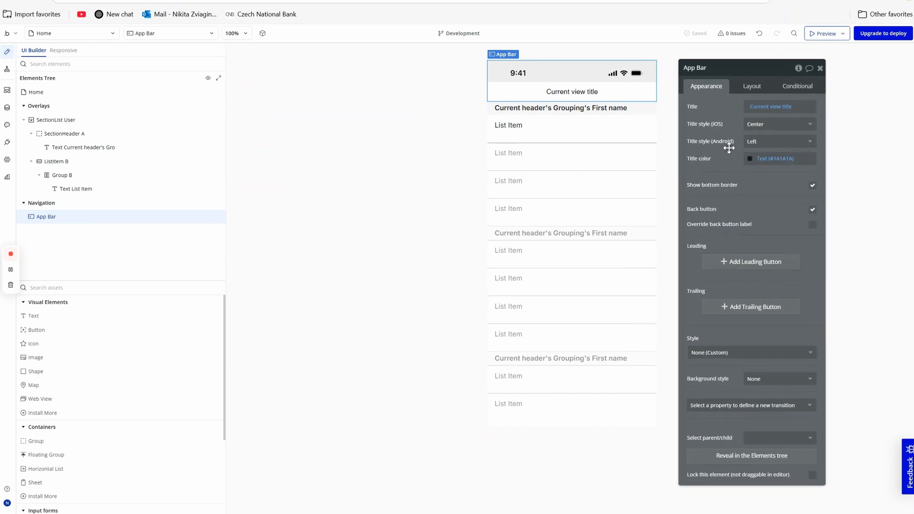
left_click(767, 125)
left_click(771, 163)
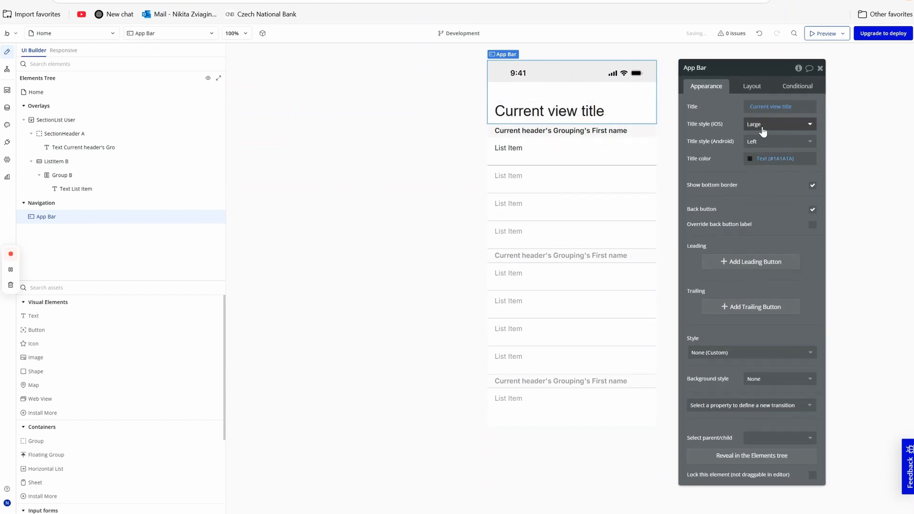
left_click(771, 141)
left_click(765, 174)
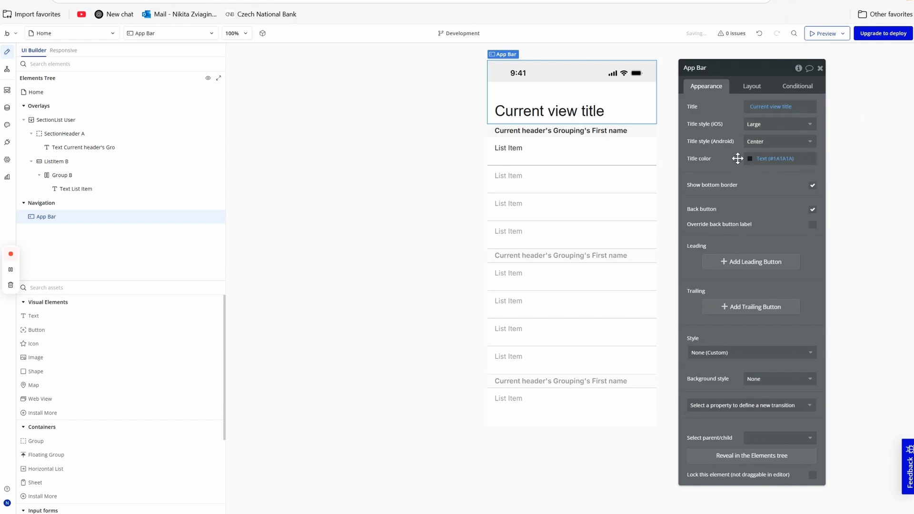
left_click_drag(737, 191, 756, 186)
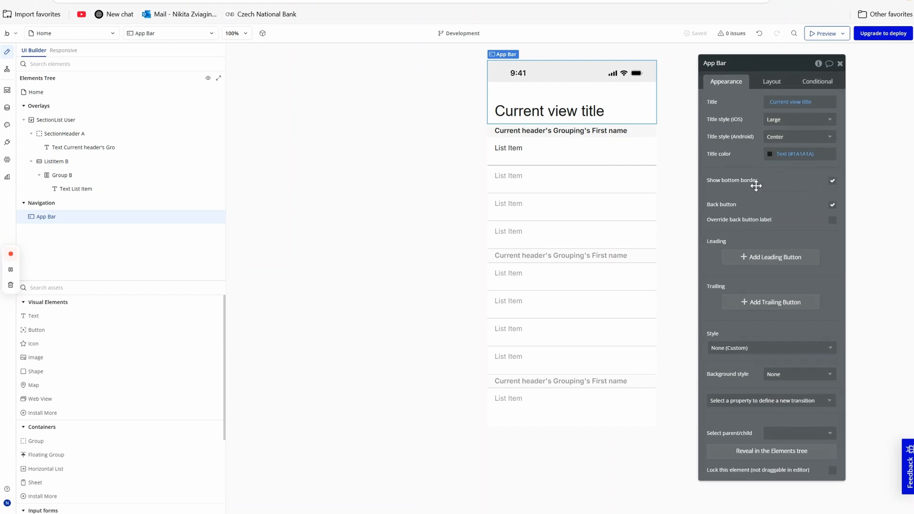
left_click(690, 153)
left_click(633, 116)
left_click(687, 150)
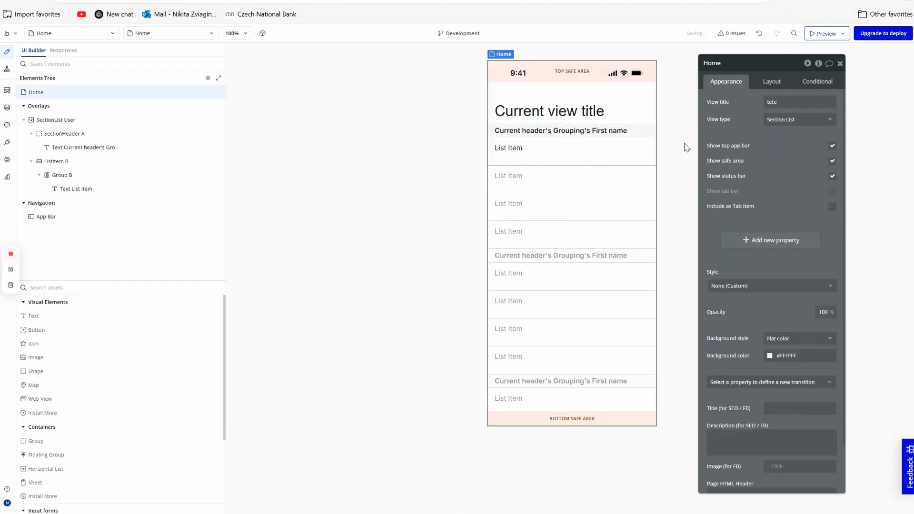
Step: Add a label button to both the leading and trailing slots of the App Bar, and view the trailing button's properties
left_click(601, 100)
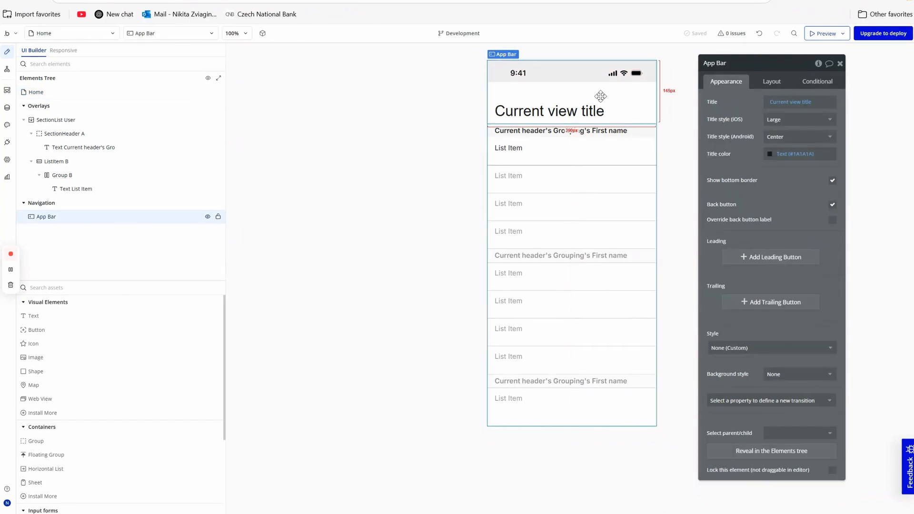
left_click(772, 262)
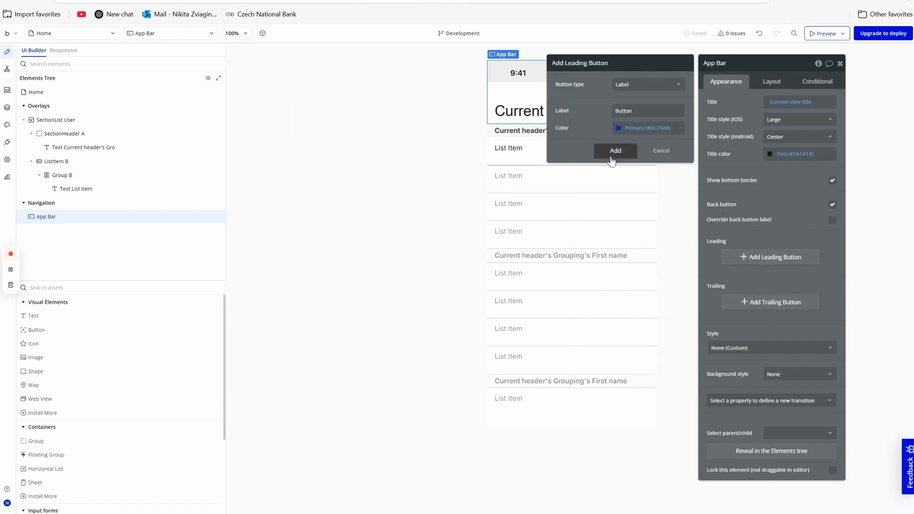
left_click(614, 150)
left_click(746, 322)
left_click(614, 151)
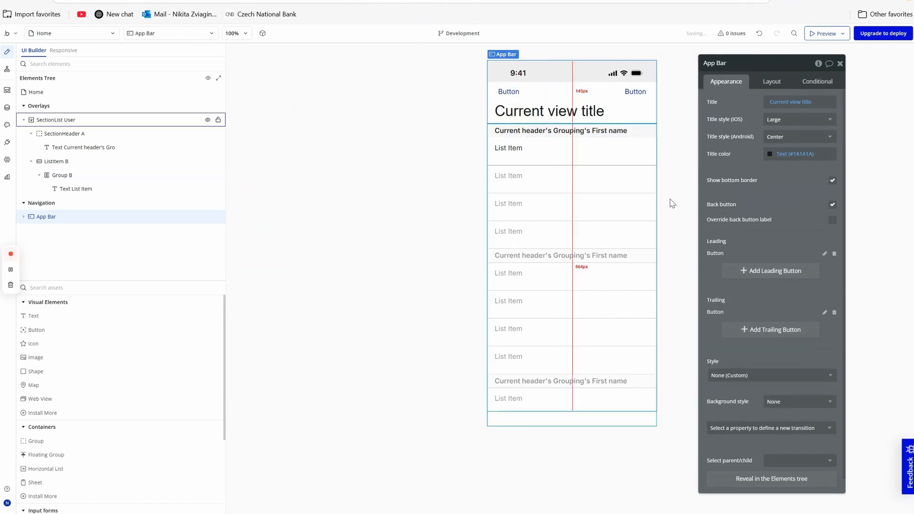
left_click(636, 91)
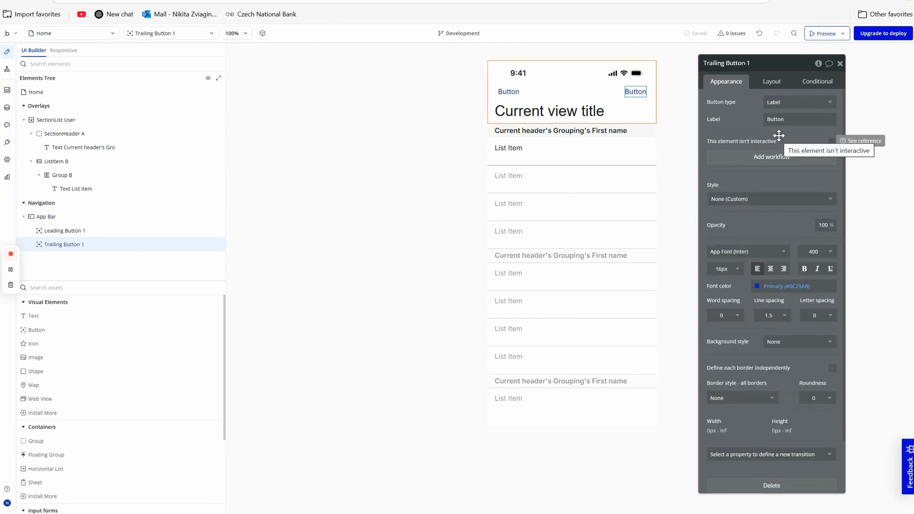
Step: Include the Home view as a tab item
left_click(695, 185)
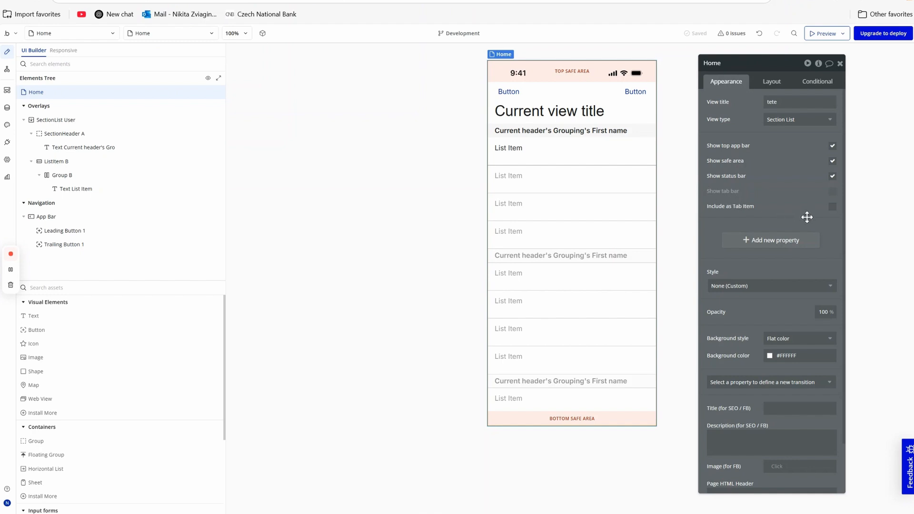
left_click(832, 207)
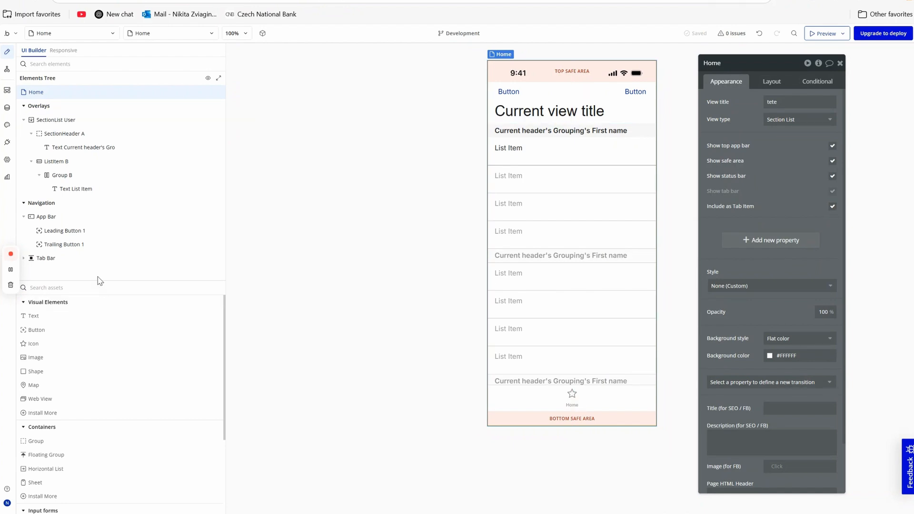
mouse_move(98, 258)
Step: Show the tab bar on the test mobile view and return to the Home view
left_click(72, 33)
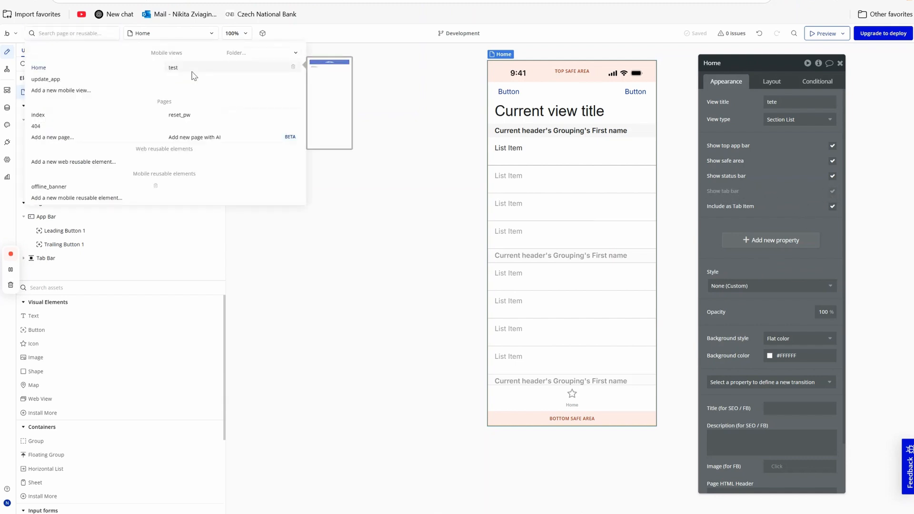
left_click(192, 71)
left_click(574, 293)
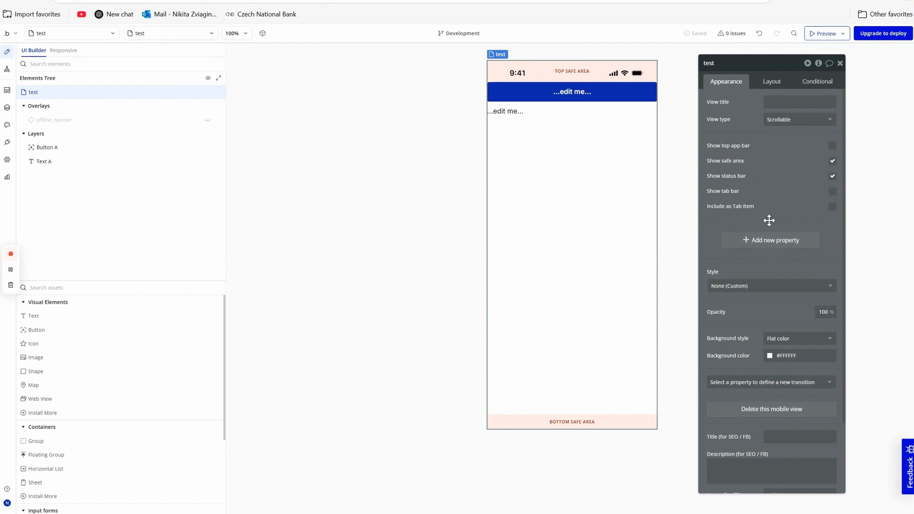
left_click(833, 192)
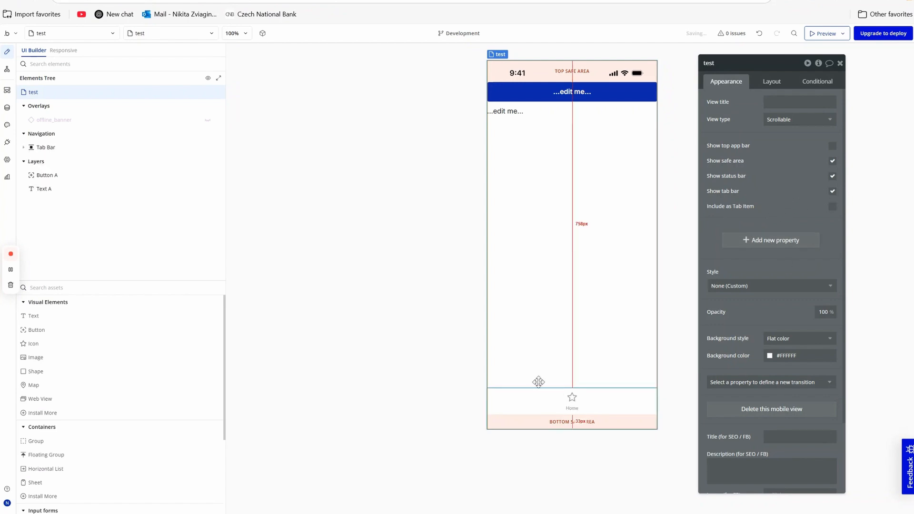
left_click(571, 409)
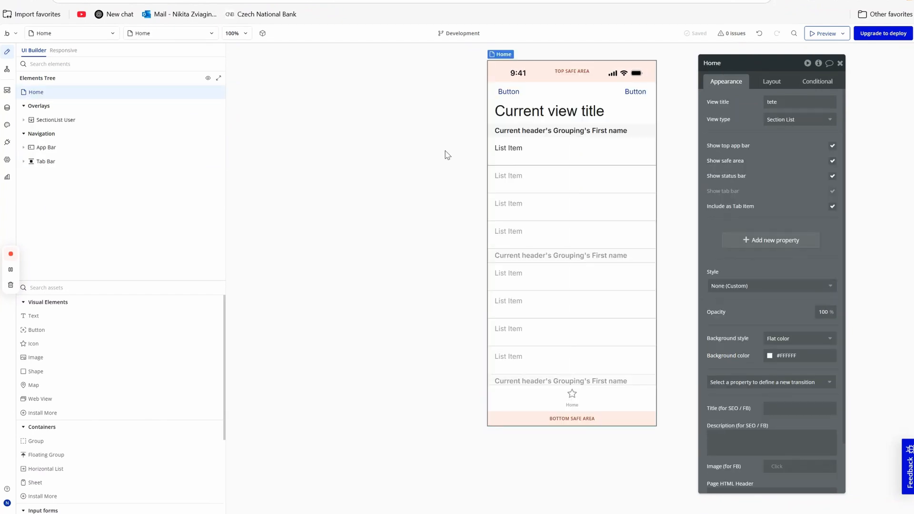
Step: Add a property labelled "user" to the Home view, with input type Dynamic value and field type User
left_click(774, 241)
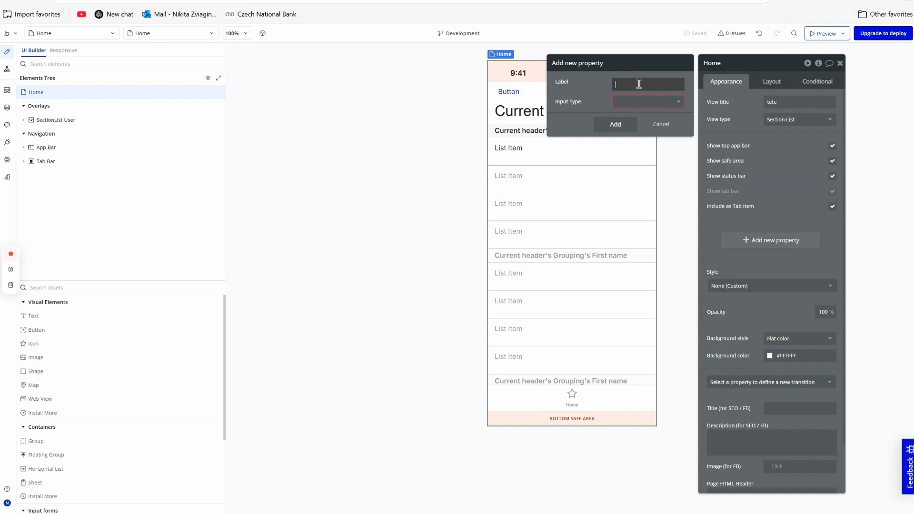
type("user")
left_click(634, 102)
left_click(635, 116)
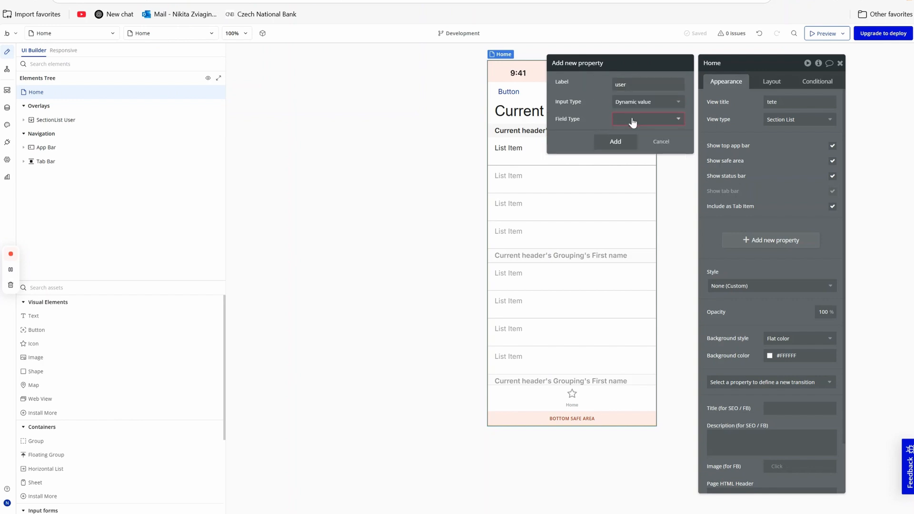
left_click(629, 123)
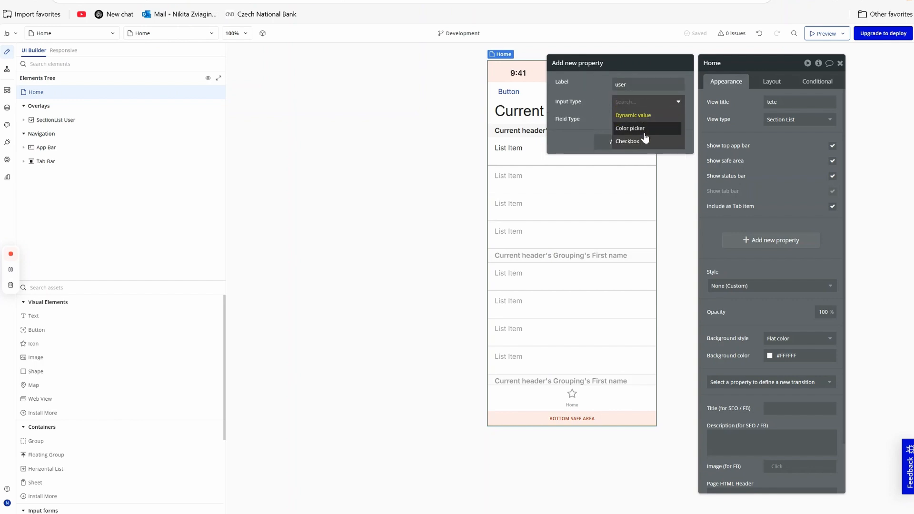
left_click(619, 116)
left_click(637, 119)
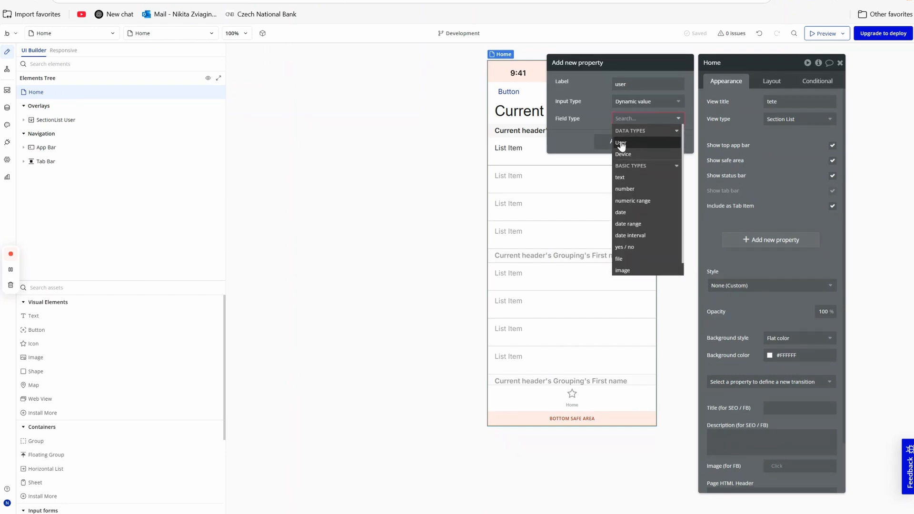
left_click(622, 144)
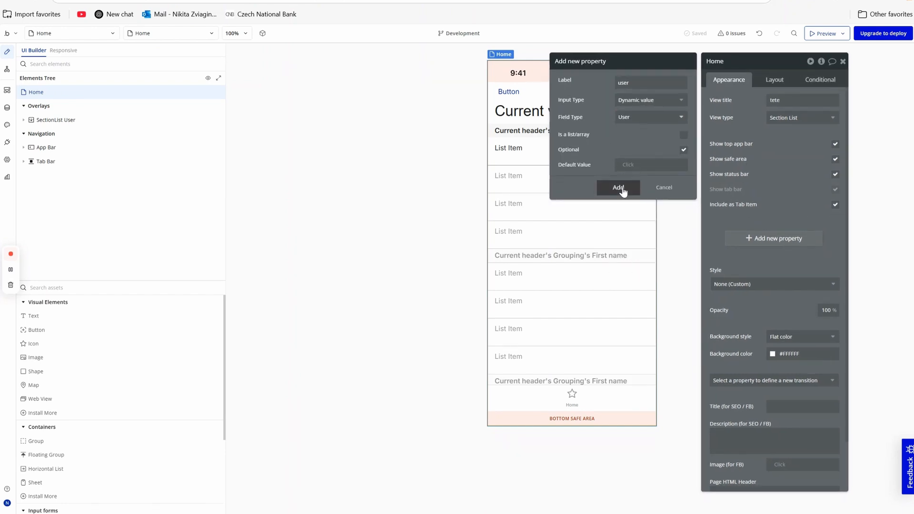
left_click(623, 189)
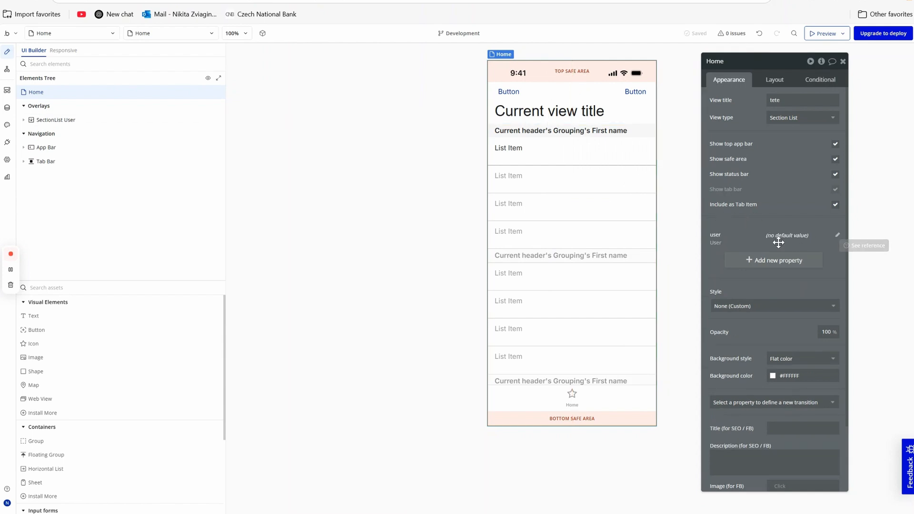
Step: Create a workflow for the App Bar's trailing button with a Go to view action targeting Home
left_click(638, 93)
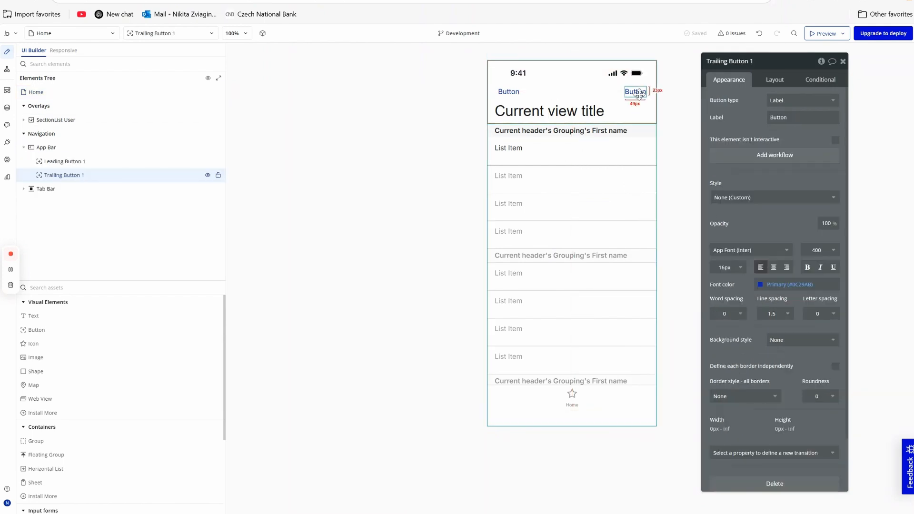
left_click(776, 156)
mouse_move(92, 201)
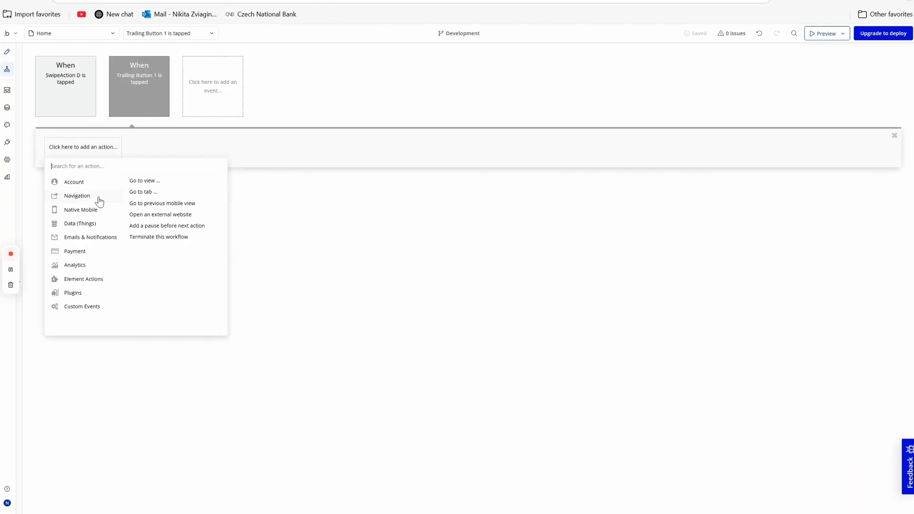
left_click(138, 181)
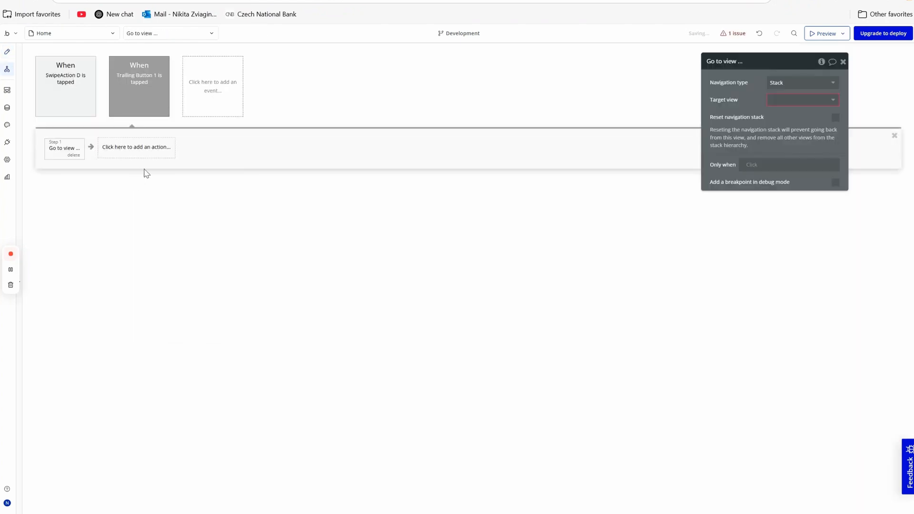
left_click(783, 86)
left_click(788, 100)
left_click(772, 114)
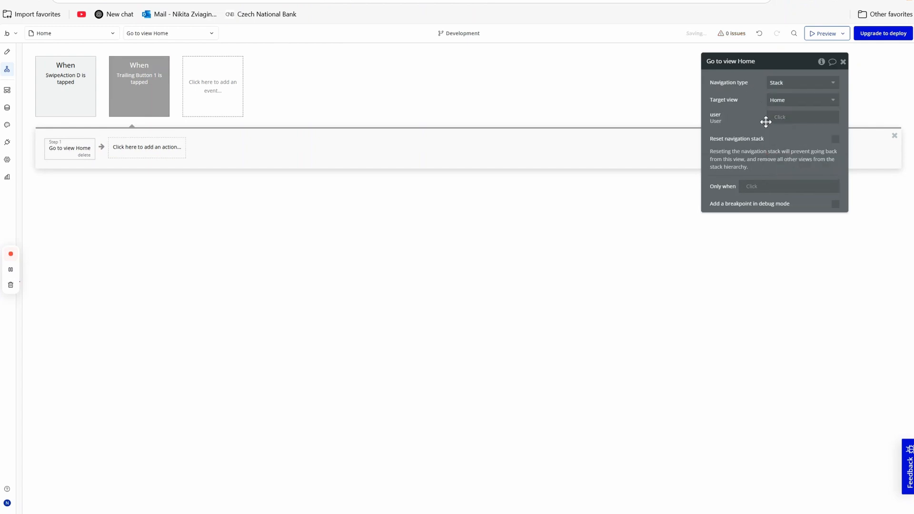
left_click(777, 117)
left_click(753, 131)
left_click_drag(736, 113, 616, 124)
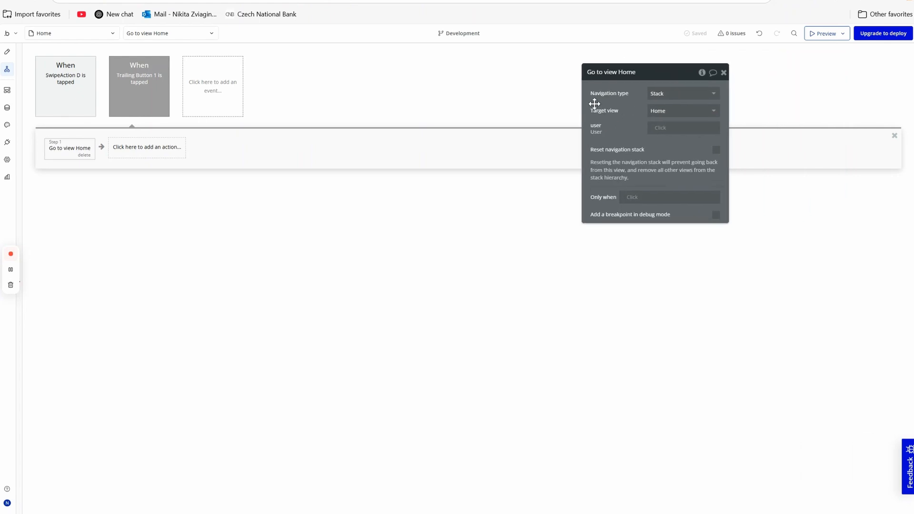
Step: Switch the Go to view action's navigation type to Modal and back to Stack
left_click(660, 103)
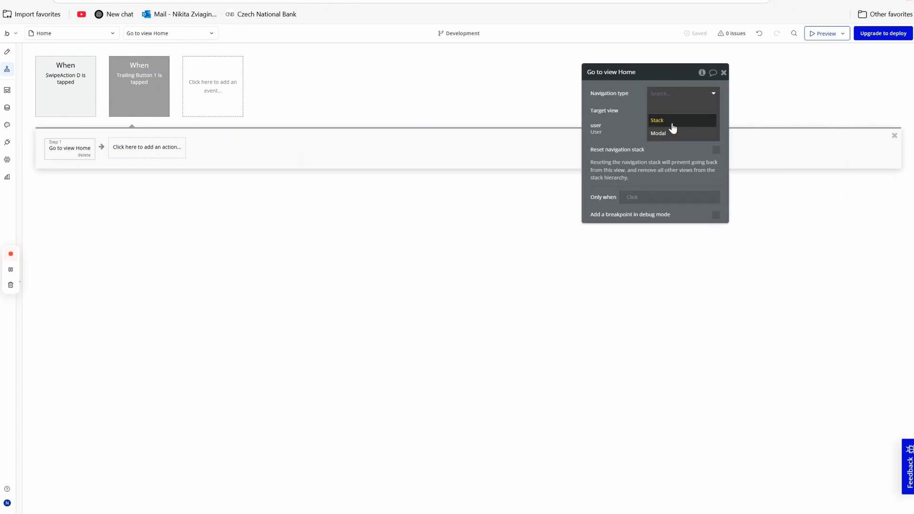
left_click(673, 139)
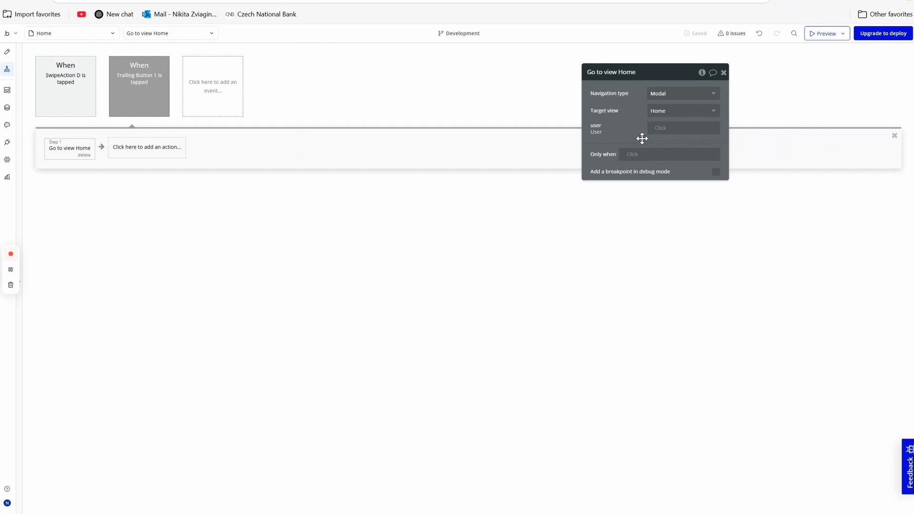
left_click(664, 96)
left_click(670, 118)
left_click(457, 259)
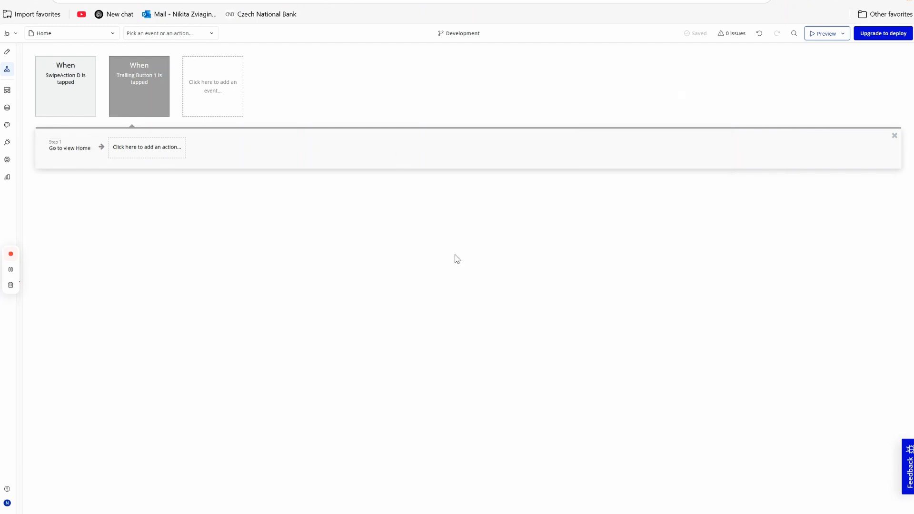
Step: Add a Go to tab action targeting Home as the second step of the trailing button's workflow
left_click(169, 150)
mouse_move(149, 200)
left_click(199, 197)
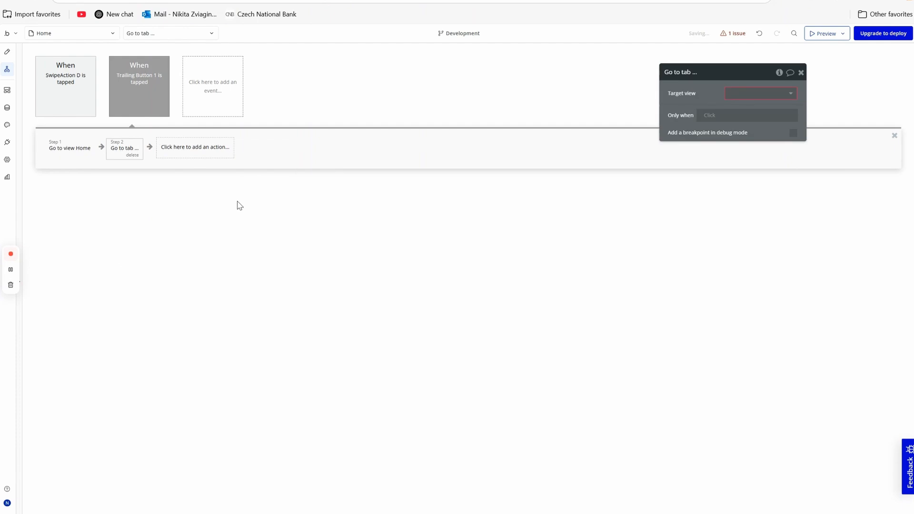
left_click(745, 95)
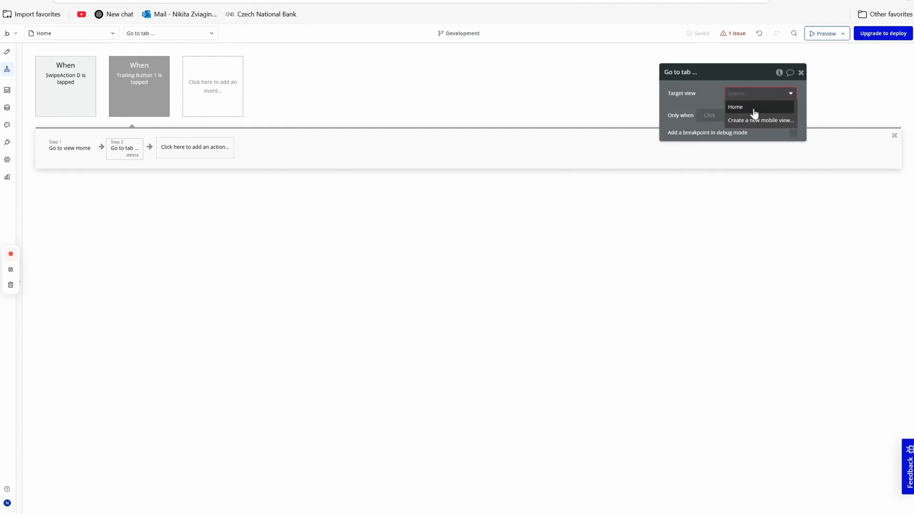
left_click(755, 110)
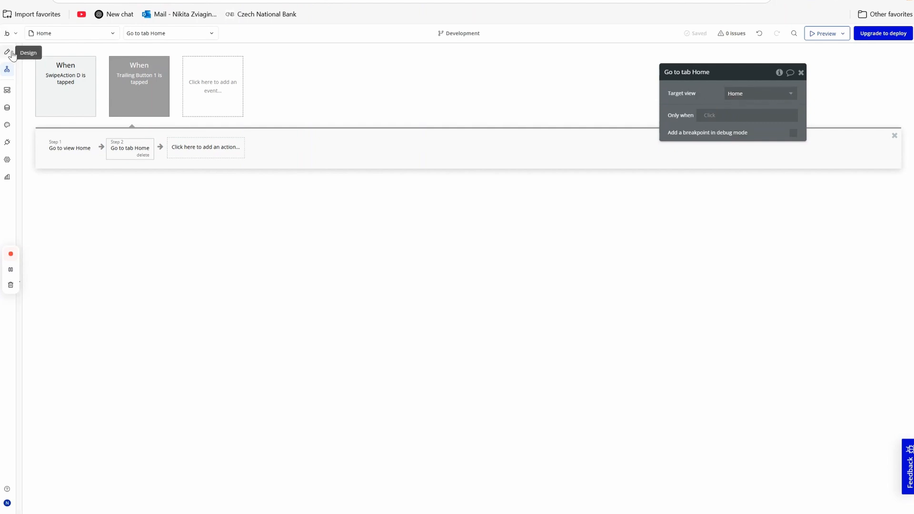
Step: Open the workflow of the Home view's trailing button and examine its tap event's properties
left_click(8, 52)
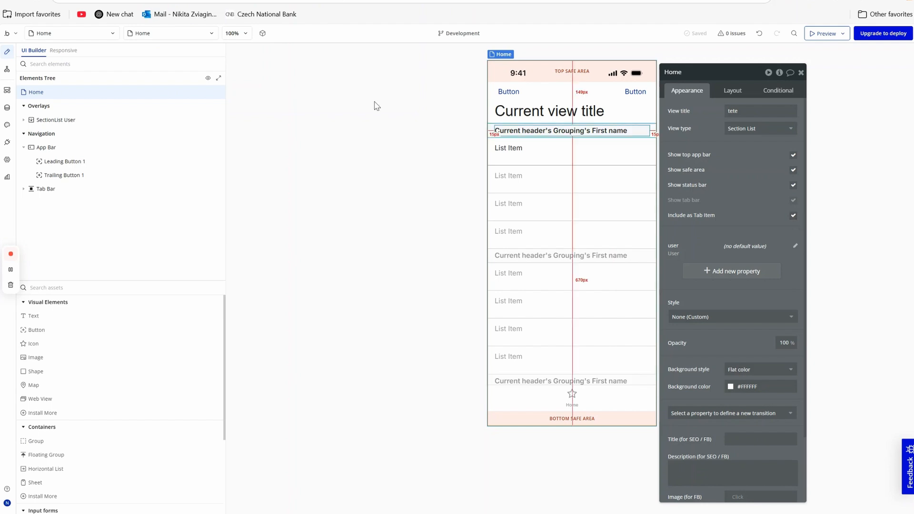
left_click(8, 70)
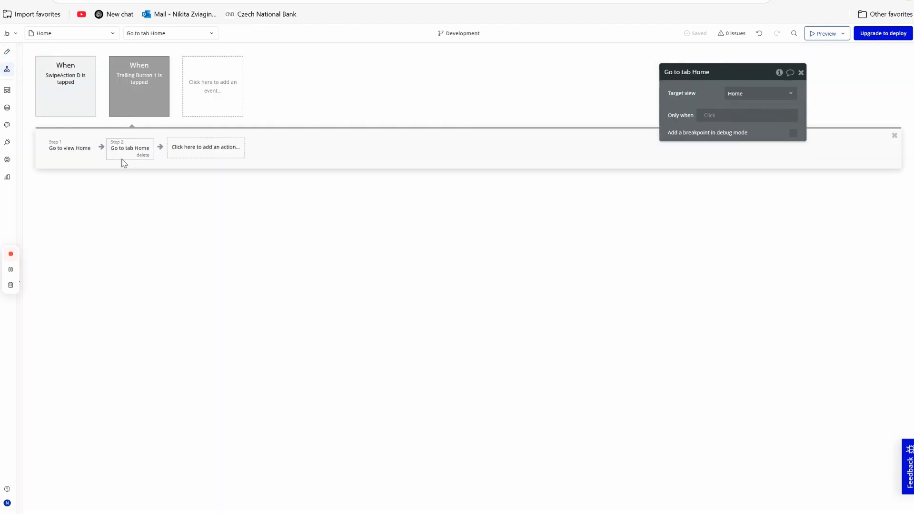
left_click(8, 52)
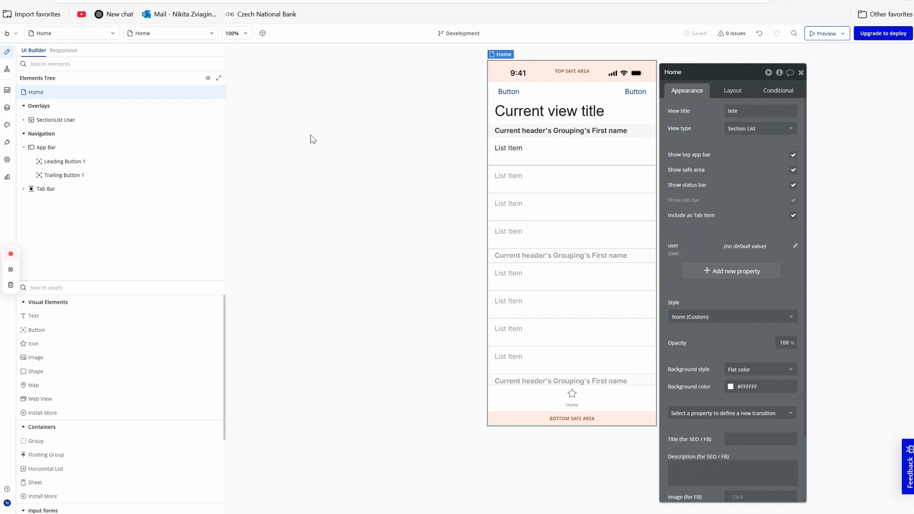
left_click(636, 91)
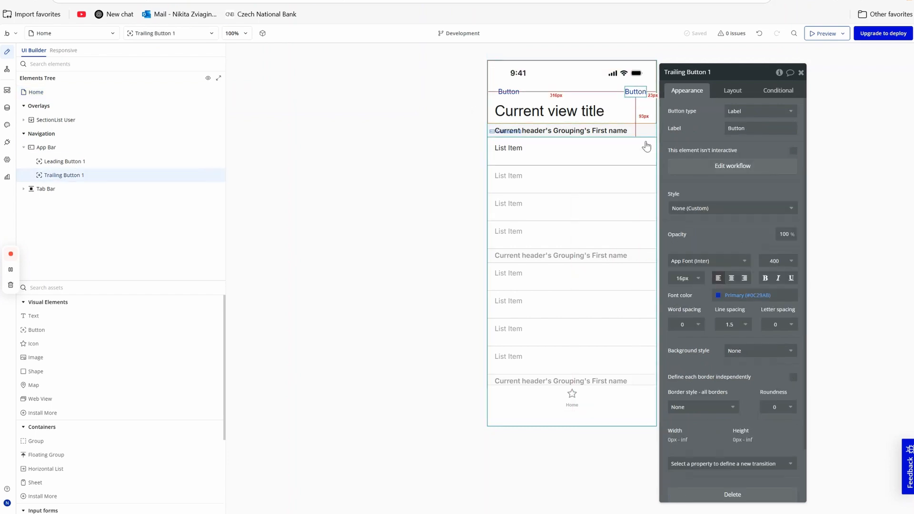
left_click(718, 166)
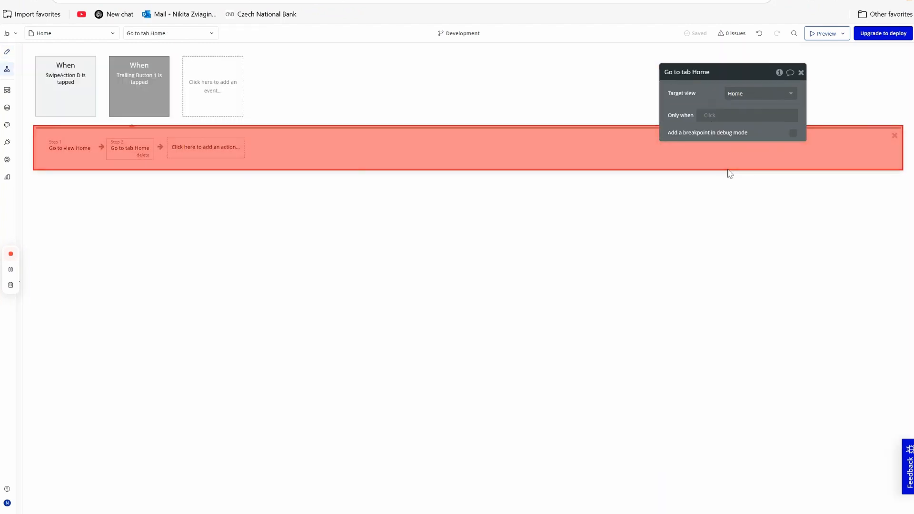
left_click(151, 101)
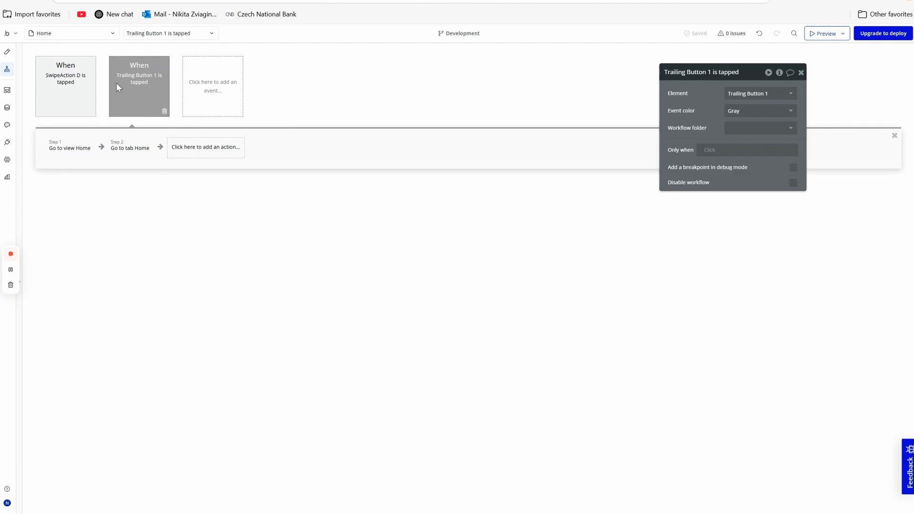
Step: Replace the trailing button's tapped event with An element is pressed and set its minimum duration to 1
right_click(116, 83)
left_click(152, 101)
left_click(460, 127)
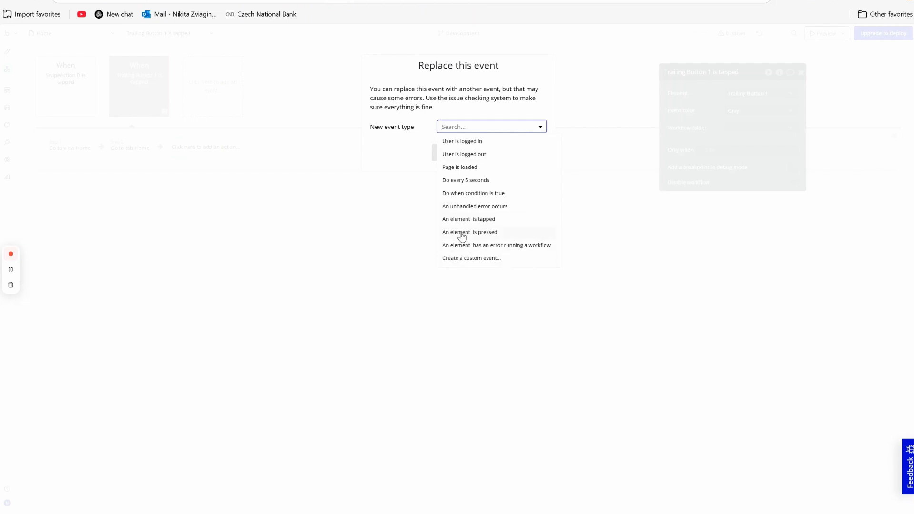
left_click(515, 233)
left_click(462, 157)
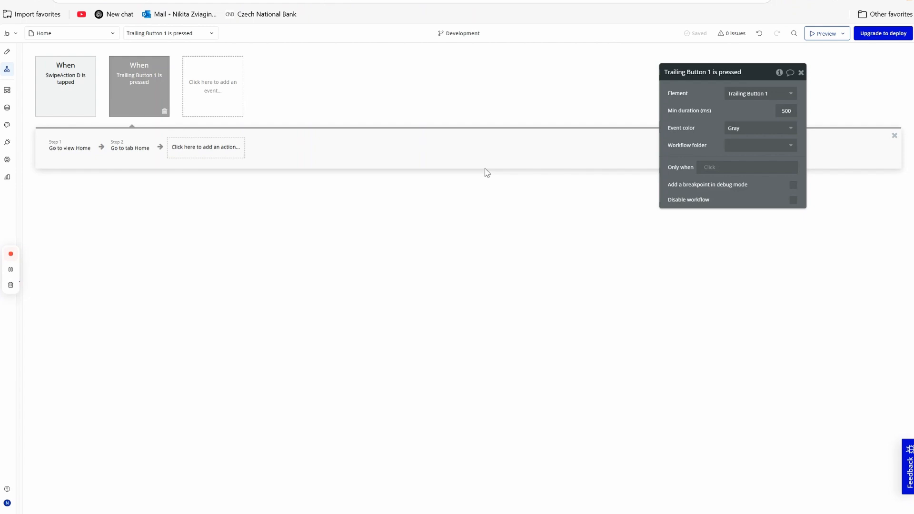
left_click(782, 111)
type("1")
left_click(56, 152)
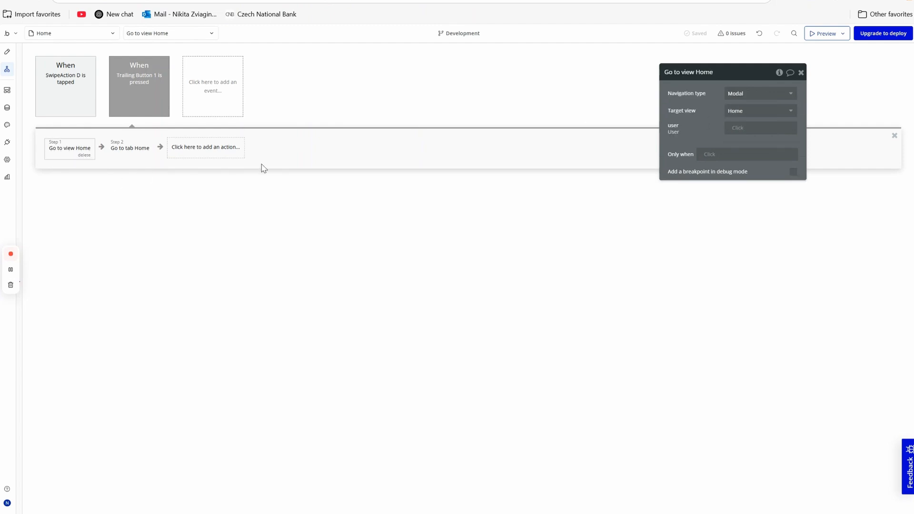
Step: Add a new item to the Home view's Tab Bar with update_app as its target view
left_click(8, 51)
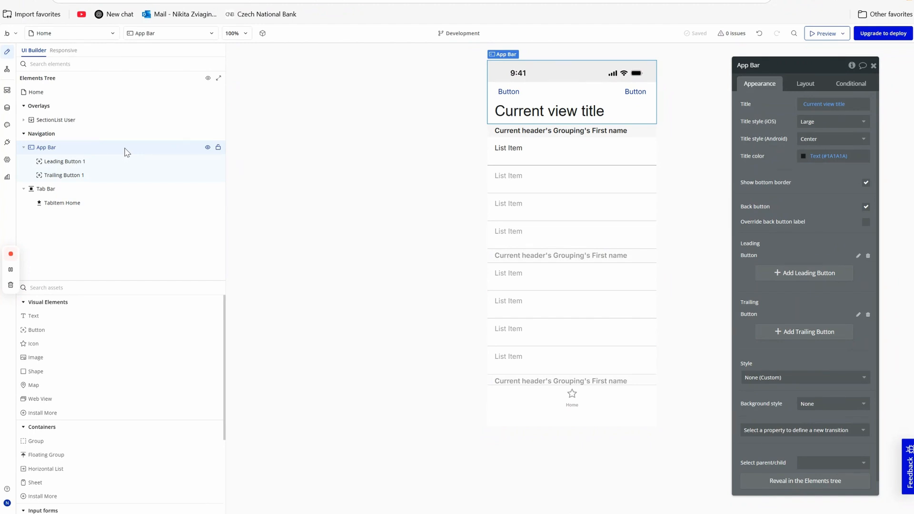
left_click(76, 190)
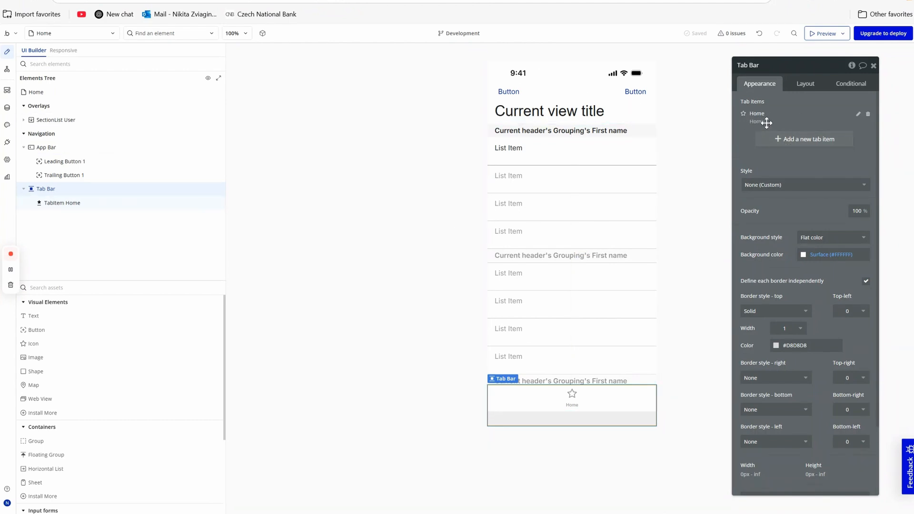
left_click(802, 142)
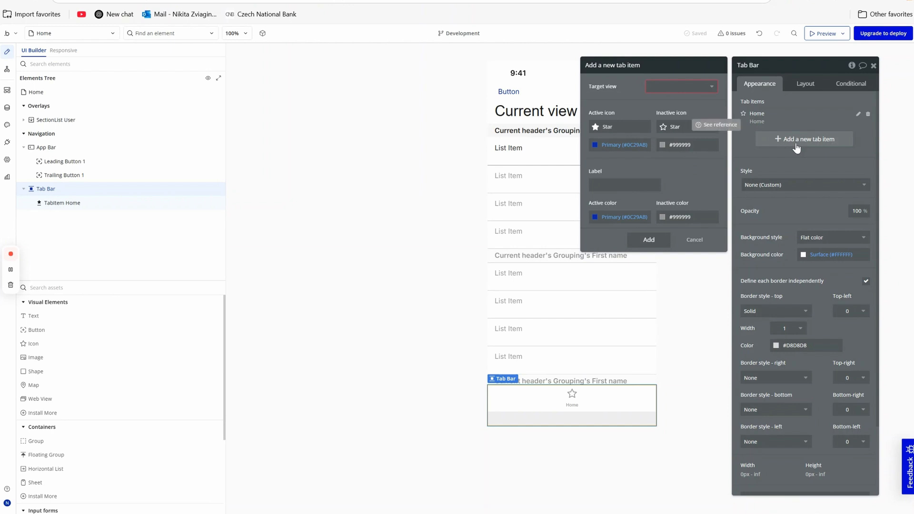
left_click(676, 86)
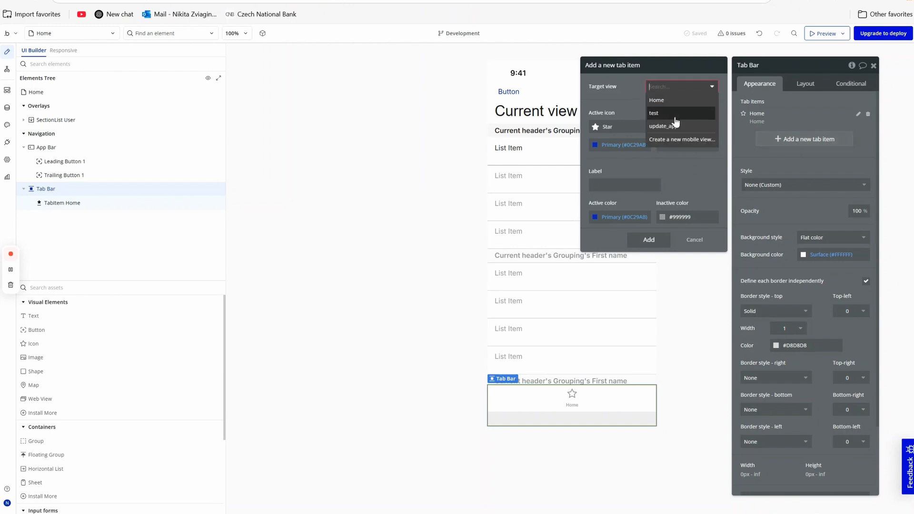
left_click(681, 127)
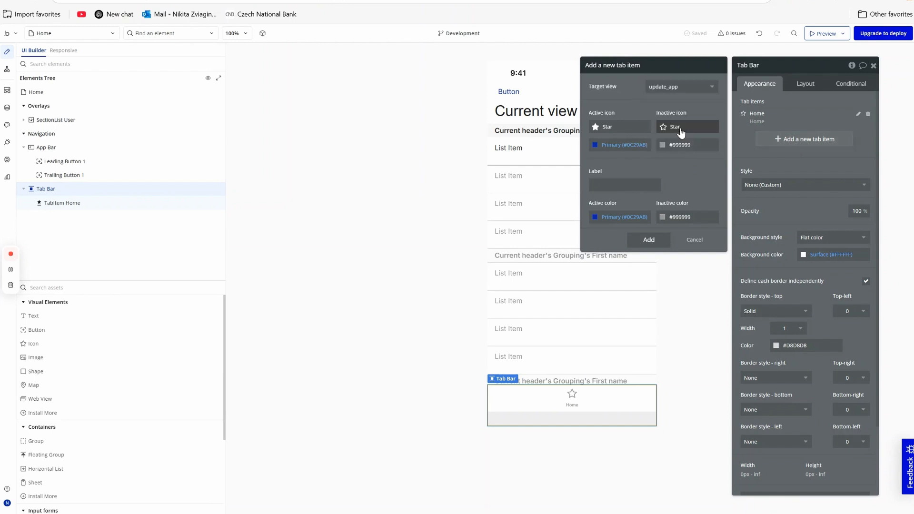
left_click(649, 239)
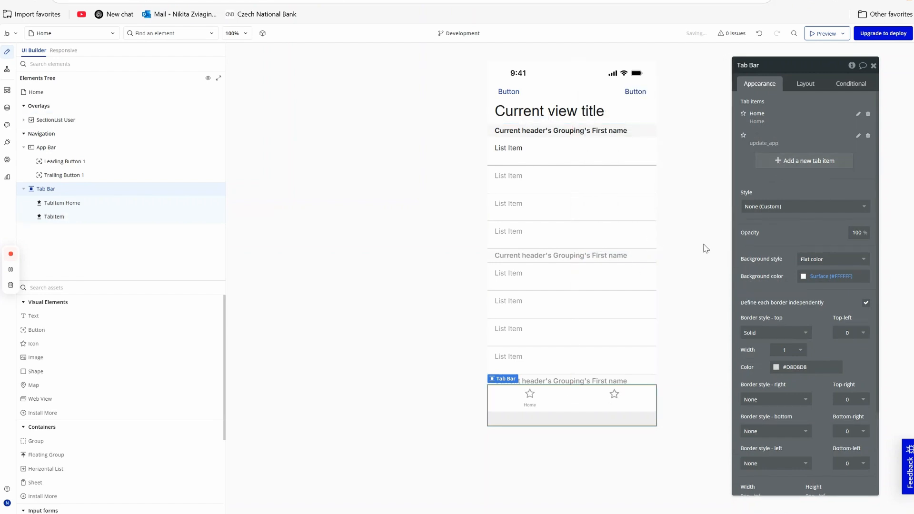
Step: Label the new update_app tab item Update and open its icon choices
left_click(859, 136)
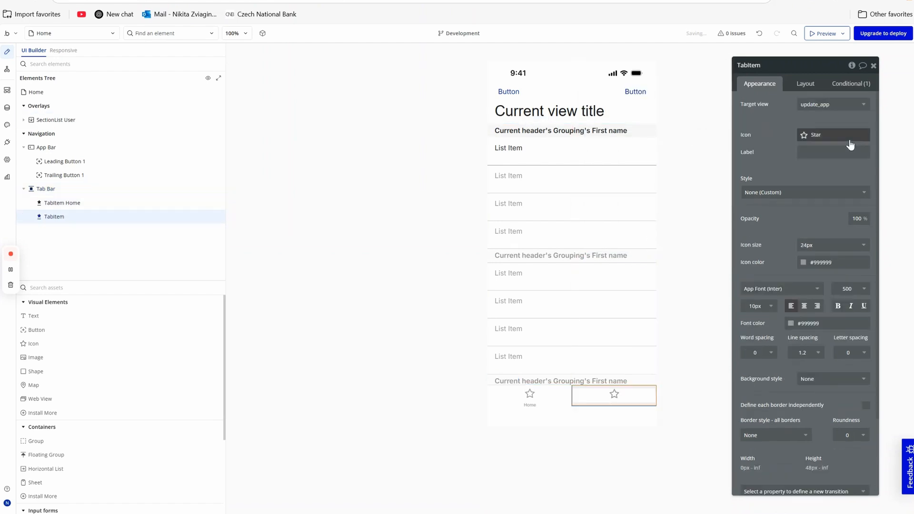
left_click(808, 152)
type("Update")
key("Return")
left_click(814, 140)
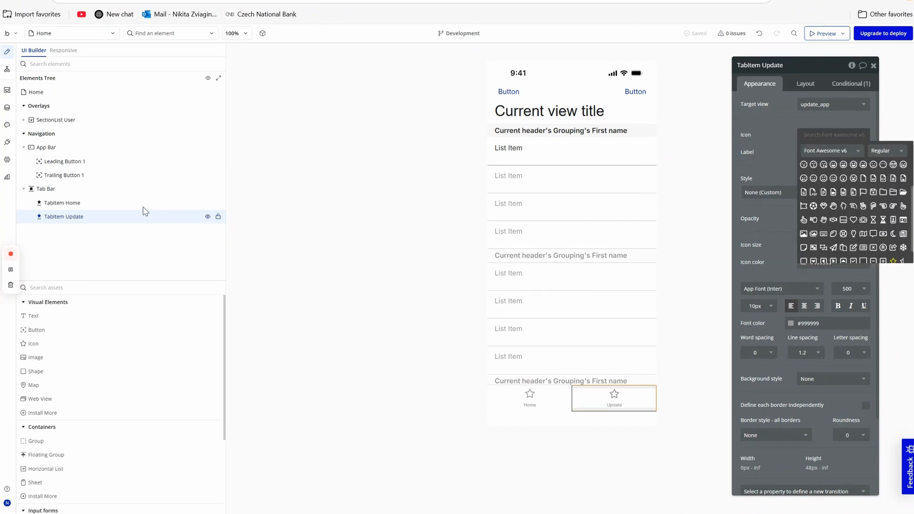
Step: Examine the Home tab item's settings and its conditional formatting
left_click(139, 191)
left_click(128, 205)
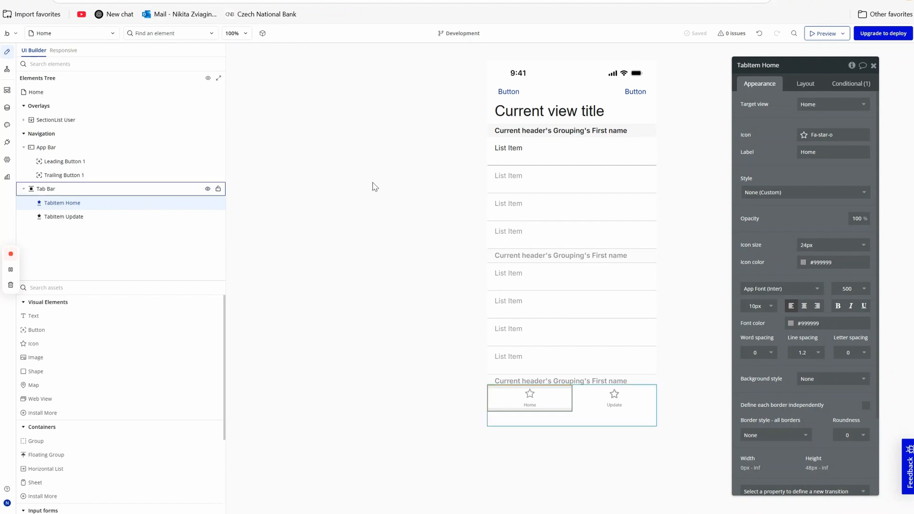
left_click(837, 83)
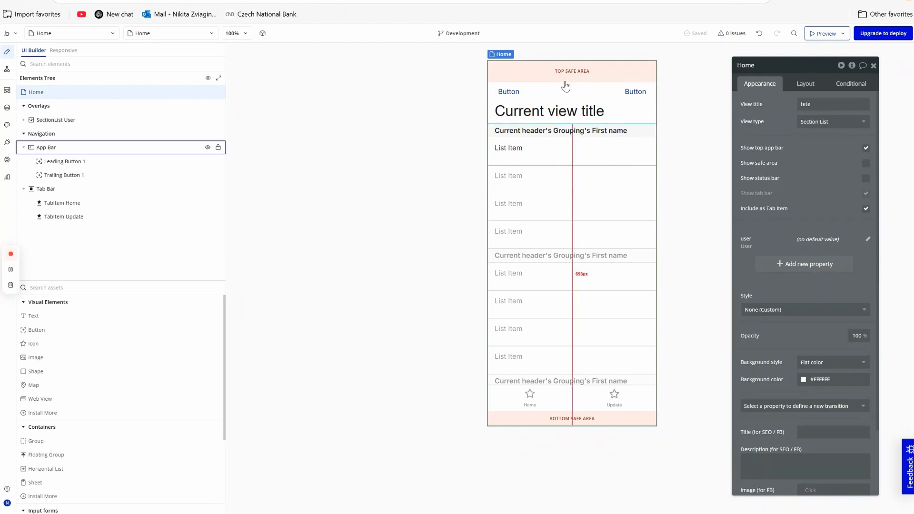
Step: Hide the top app bar on the Home view and show its safe area
left_click(866, 148)
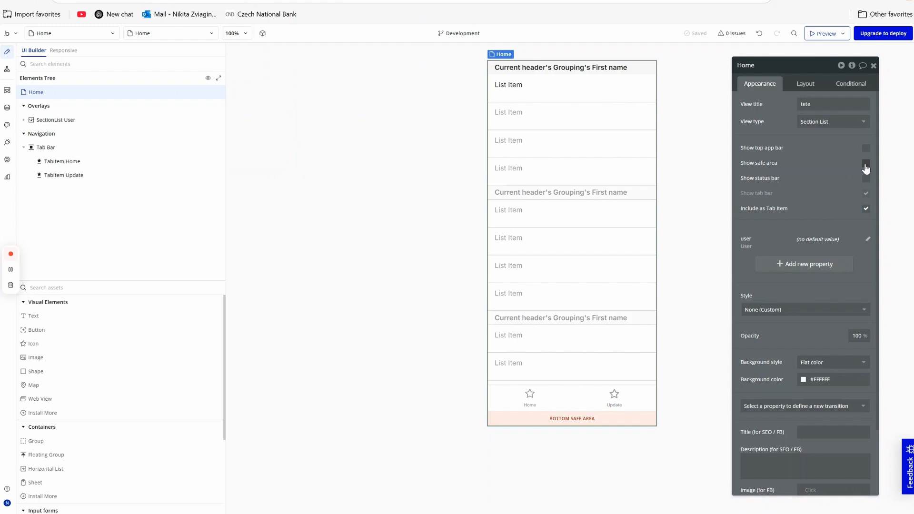
left_click(867, 165)
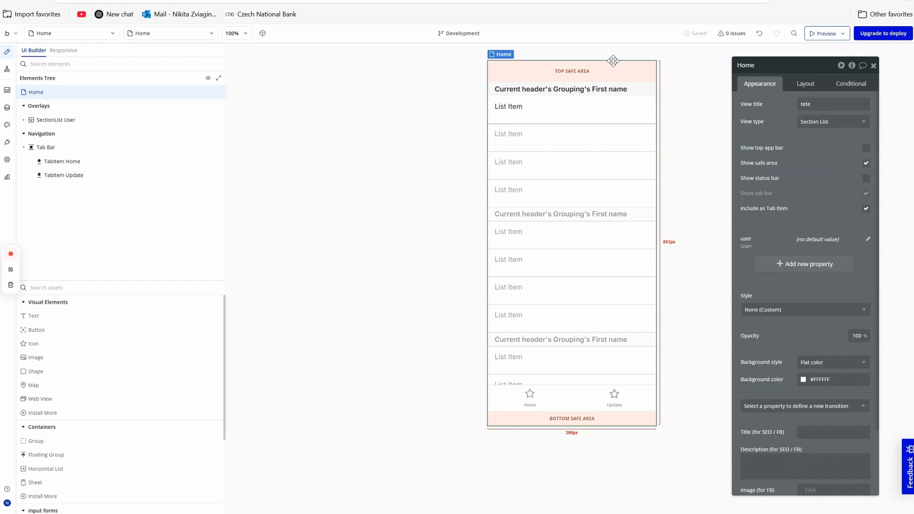
Step: Create a tap workflow for the section list's Text List Item with an Open camera library action of type Multiple photos
left_click(571, 106)
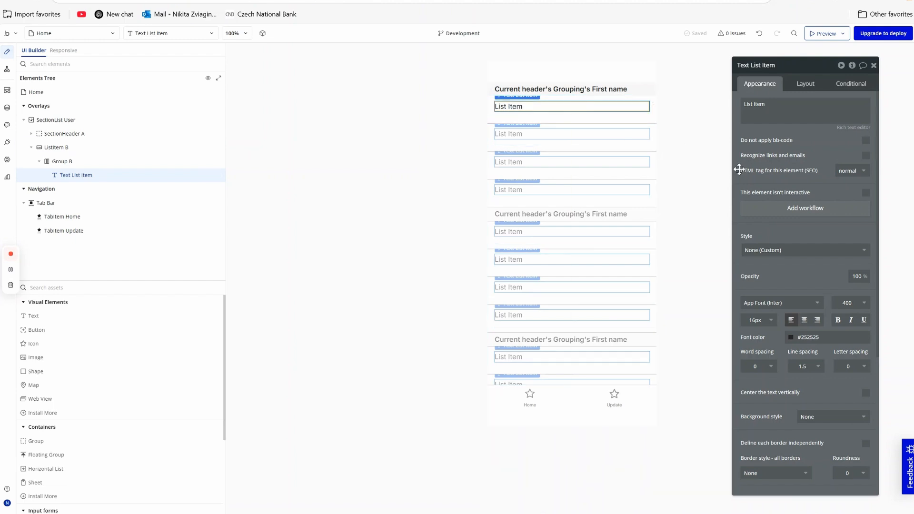
left_click(790, 213)
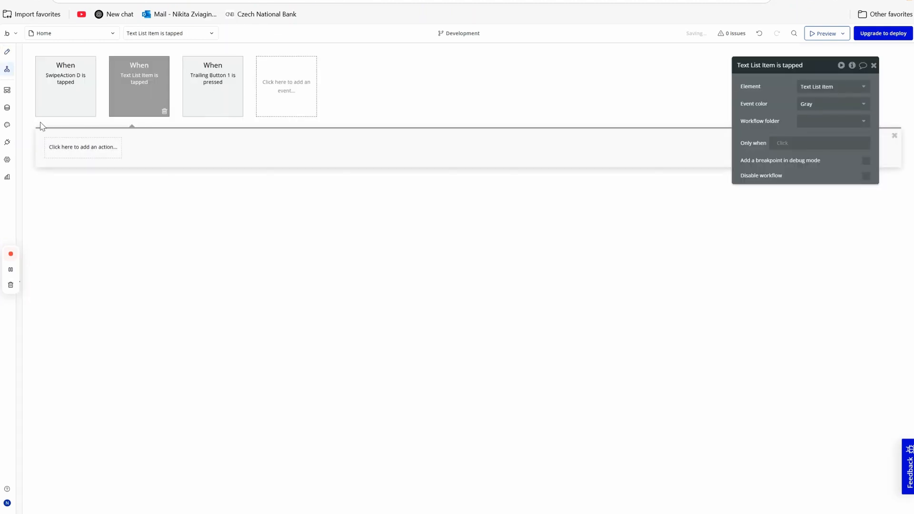
left_click(60, 157)
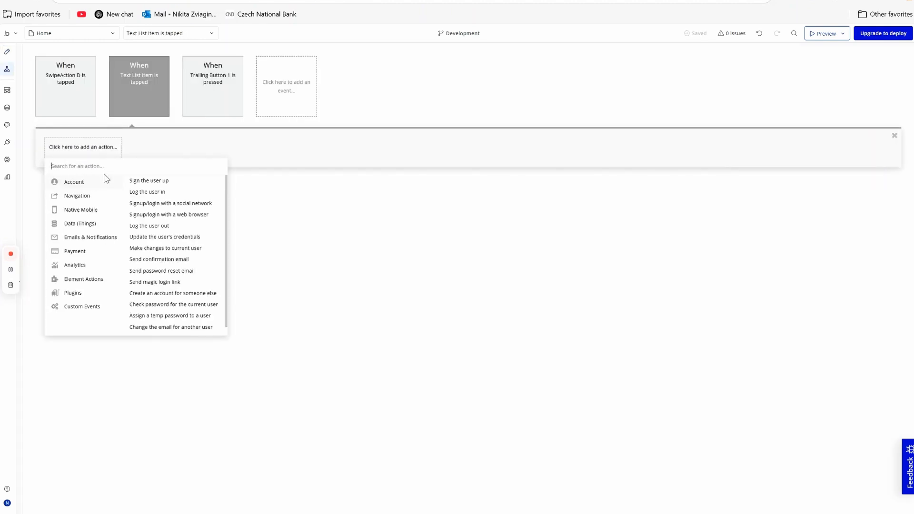
type("lib")
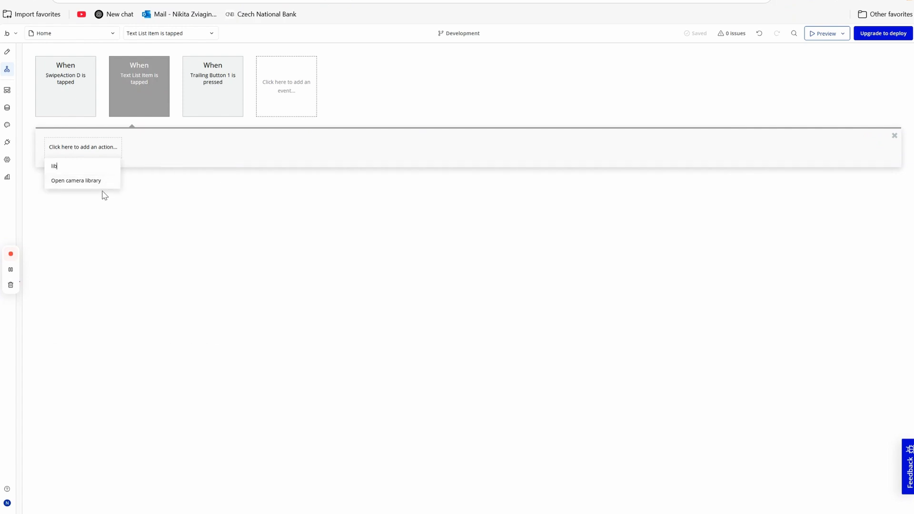
left_click(98, 181)
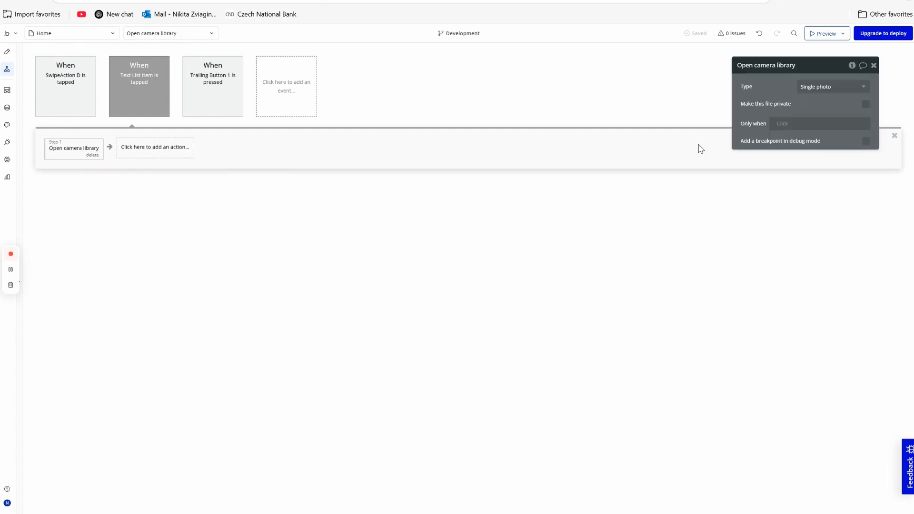
left_click(856, 93)
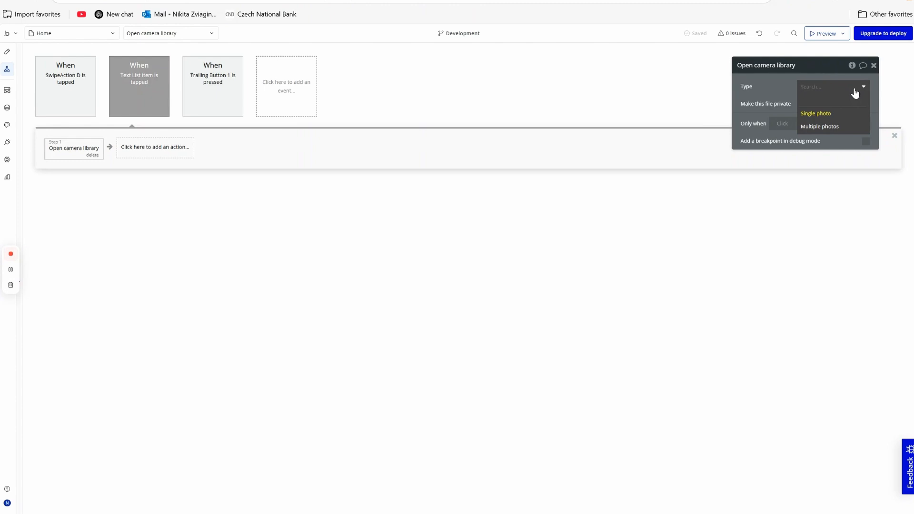
left_click(835, 128)
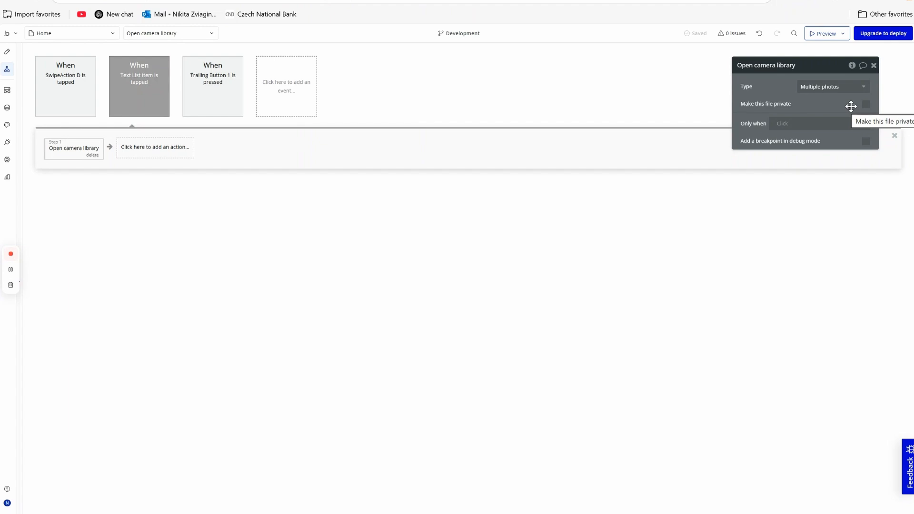
left_click(171, 150)
mouse_move(159, 199)
mouse_move(162, 227)
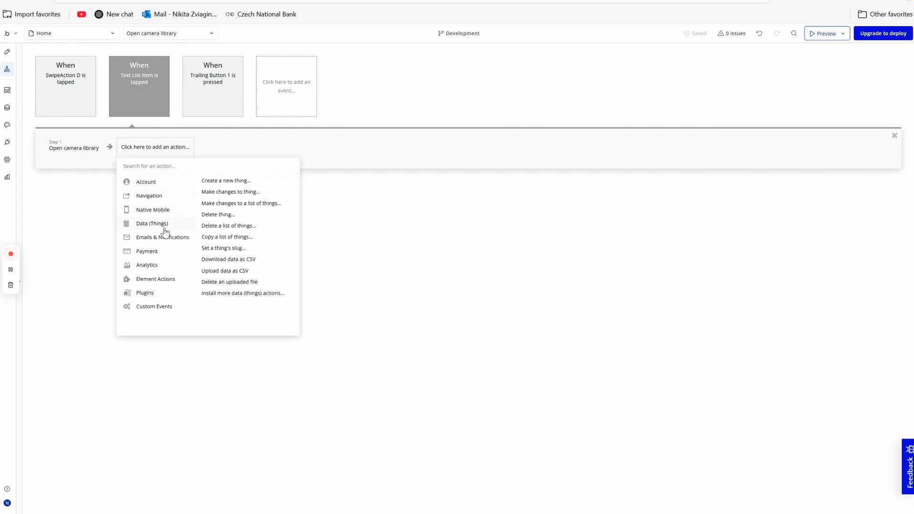
left_click(231, 182)
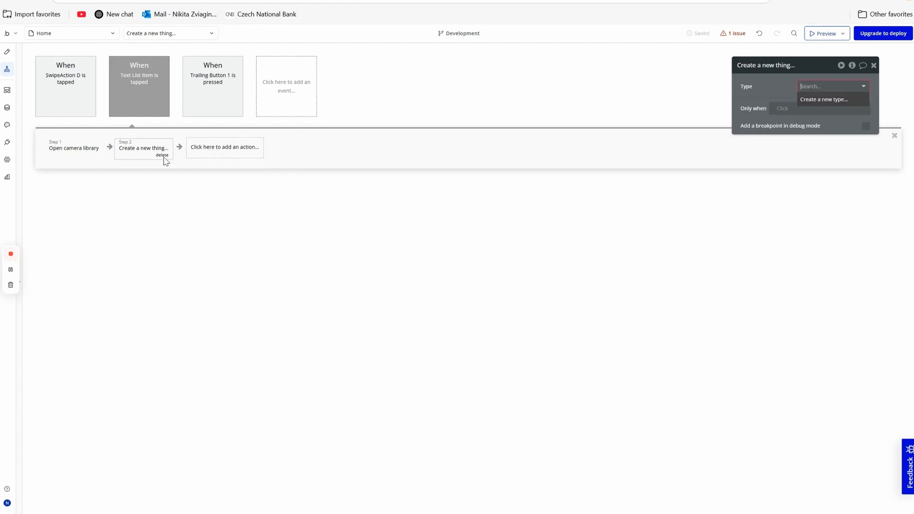
left_click(161, 155)
Step: Add a Make changes to thing action as the workflow's second step with Current User as the thing to change
left_click(147, 156)
mouse_move(150, 181)
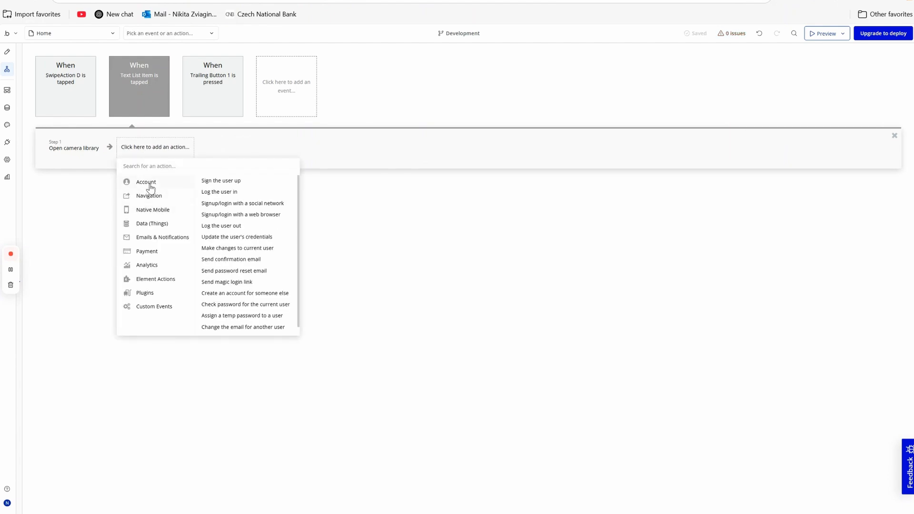
mouse_move(150, 224)
left_click(229, 192)
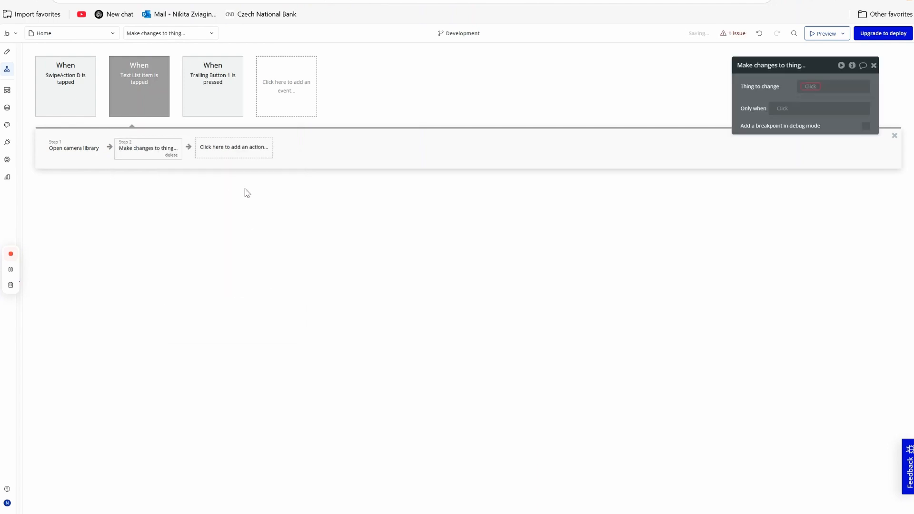
left_click(835, 92)
left_click(812, 118)
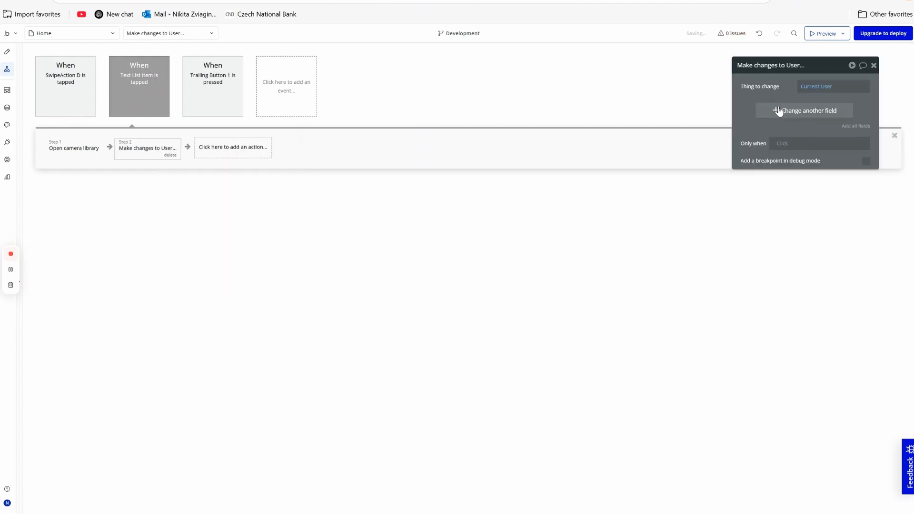
Step: Create a new User field named files of type file, allowing multiple entries, for the Make changes action to modify
left_click(779, 113)
left_click(769, 130)
left_click(461, 103)
type("files")
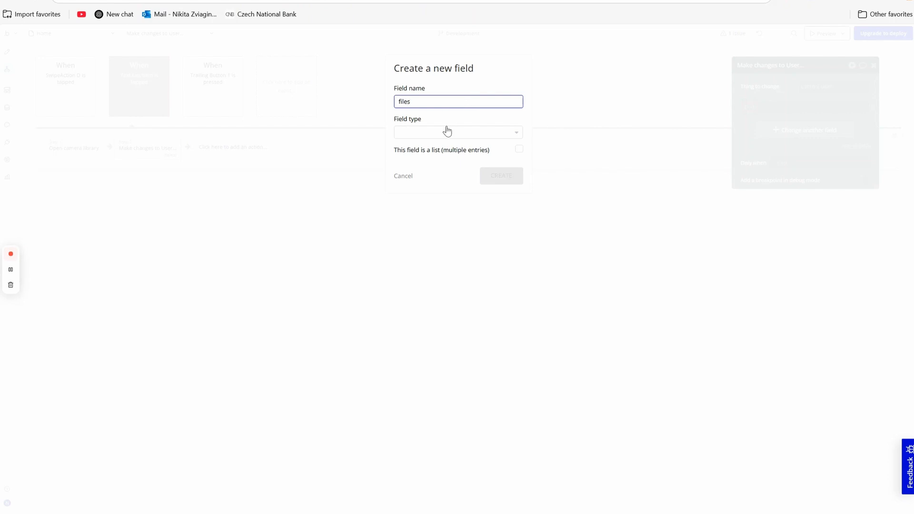
left_click(446, 132)
type("fil")
left_click(434, 157)
left_click(519, 150)
left_click(506, 177)
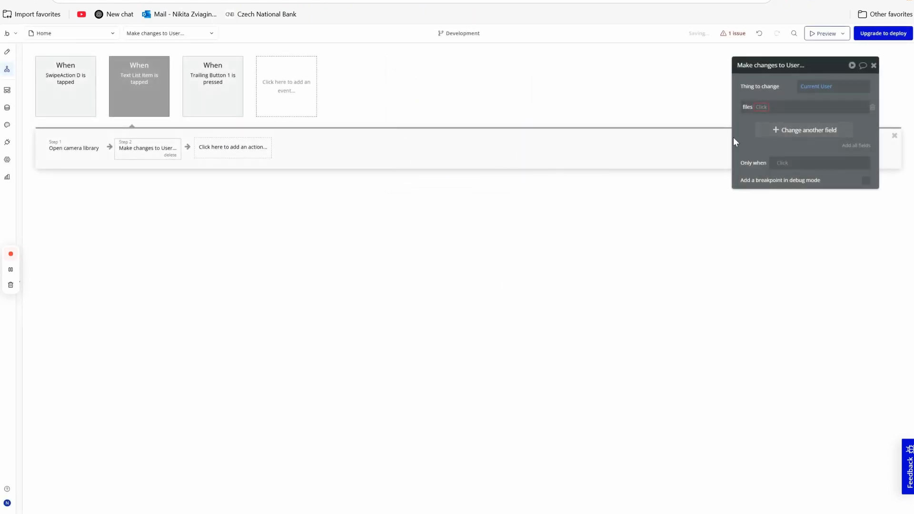
Step: Set the files field to add the result of step 1 (Open camera library)
left_click(762, 108)
left_click(762, 128)
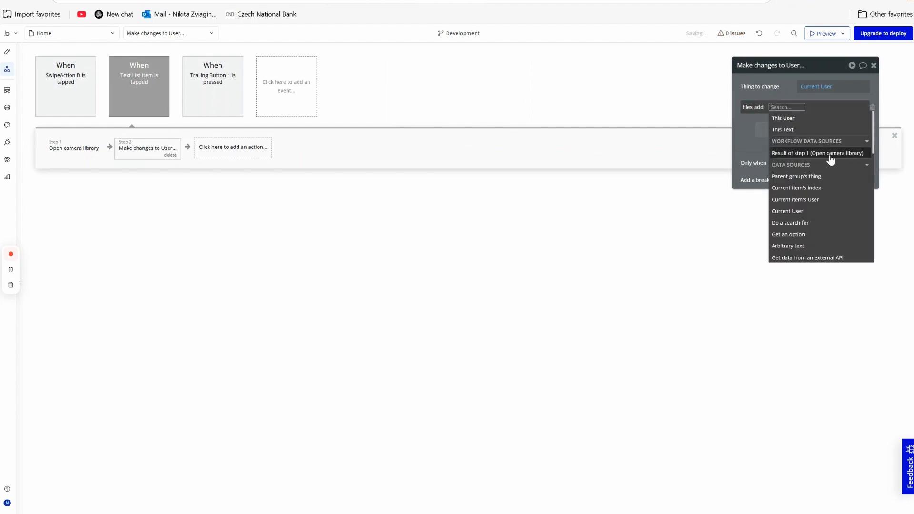
left_click(831, 154)
Step: Set the Open camera library action's type to Single photo and return to the Make changes to User action
left_click_drag(775, 88, 763, 91)
left_click(81, 147)
left_click(615, 139)
left_click(610, 165)
left_click(148, 149)
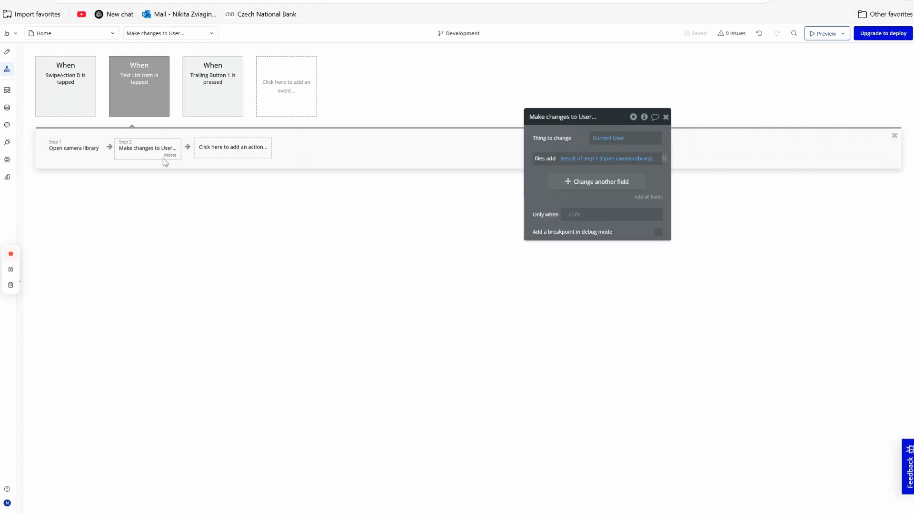
Step: Check the Text List Item in the design and review both actions of its workflow
left_click(7, 51)
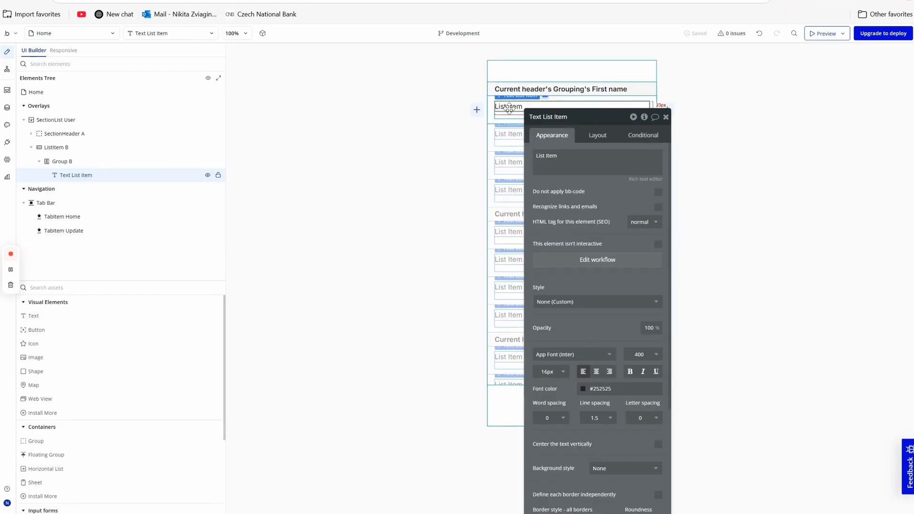
left_click(8, 69)
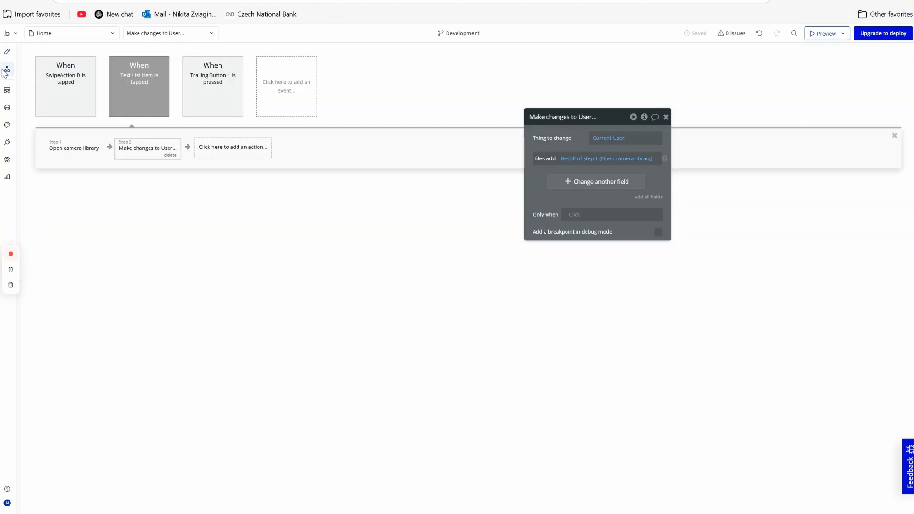
left_click(71, 160)
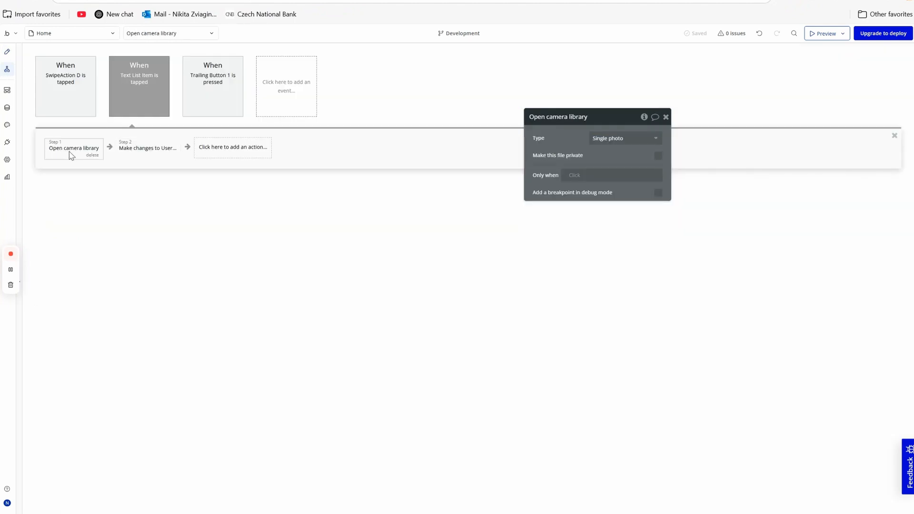
left_click(146, 158)
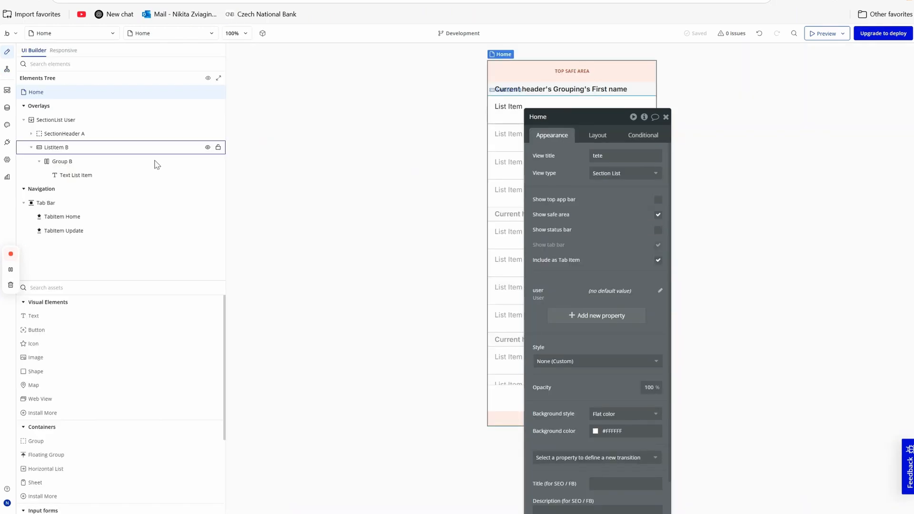
Step: Review the app's Mobile settings, covering the general, Apple, Android and Firebase Cloud Messaging sections
left_click(7, 159)
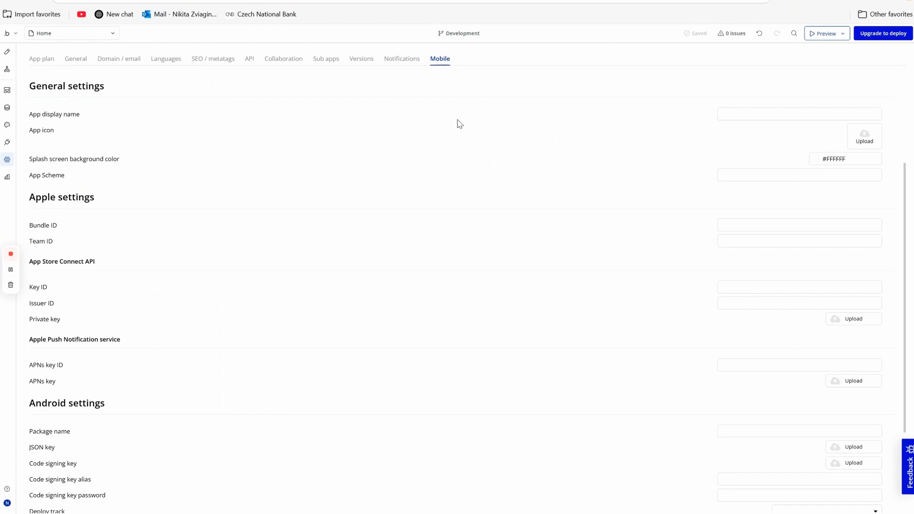
scroll(410, 247, "down", 1)
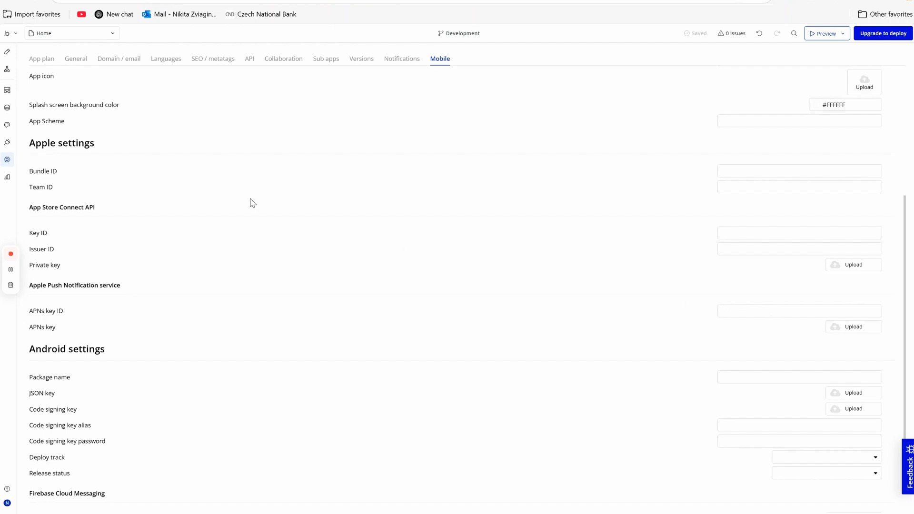
scroll(637, 241, "down", 2)
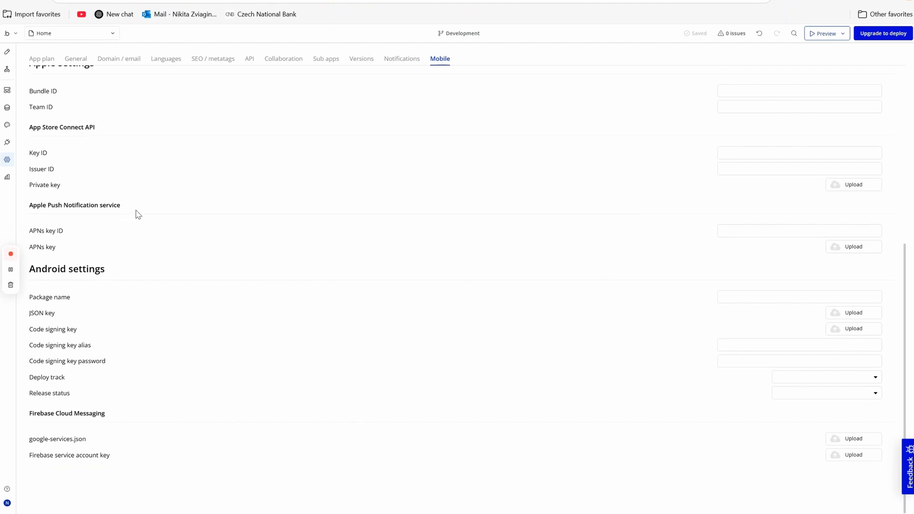
Step: Examine the built-in fields of the Device data type in the database
left_click(9, 111)
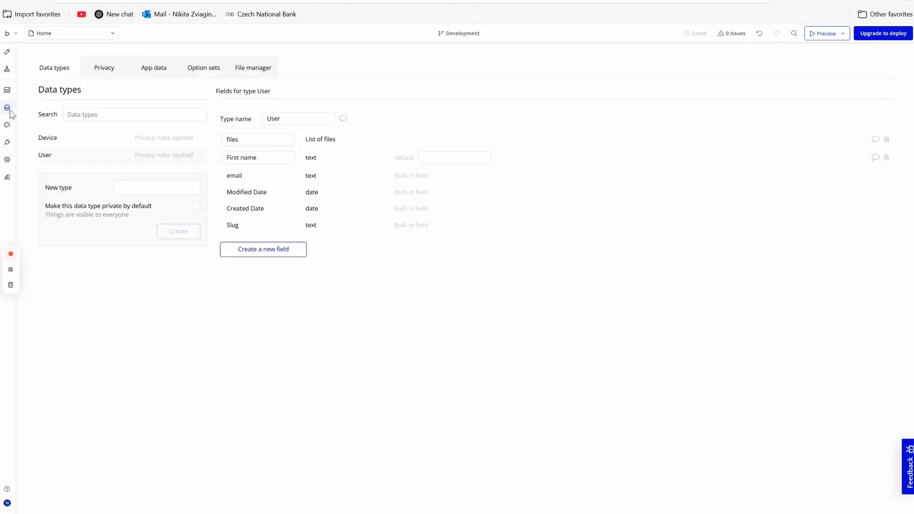
left_click(60, 139)
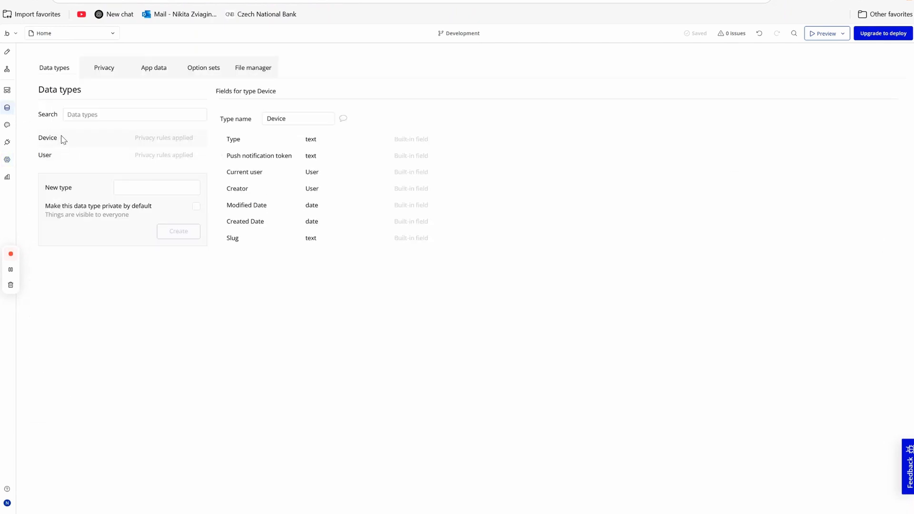
mouse_move(295, 161)
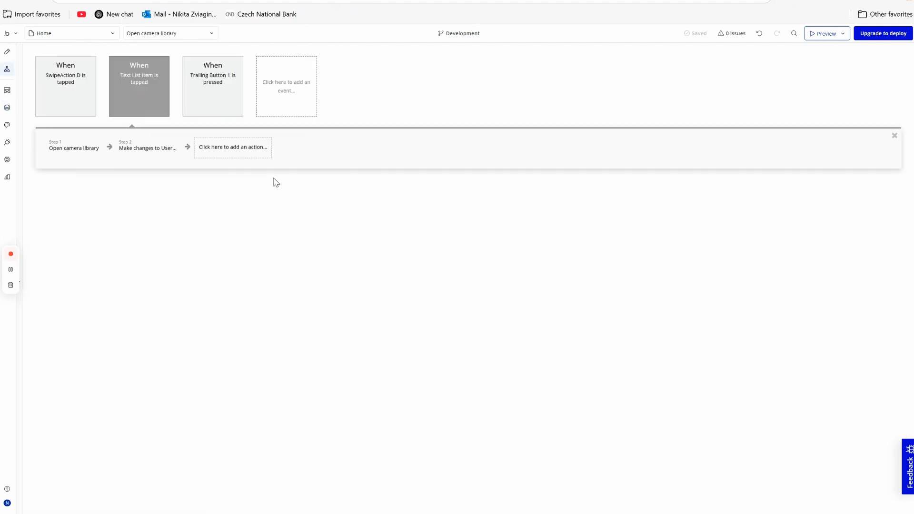
Step: Replace the existing actions in the Text List Item tapped workflow with a Request push notification permissions action
left_click(250, 148)
type("pus")
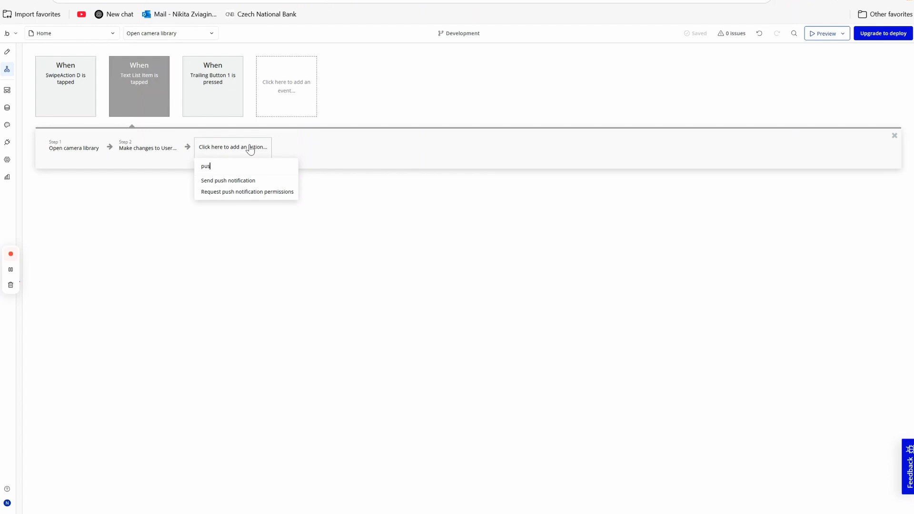
left_click(123, 221)
left_click(97, 149)
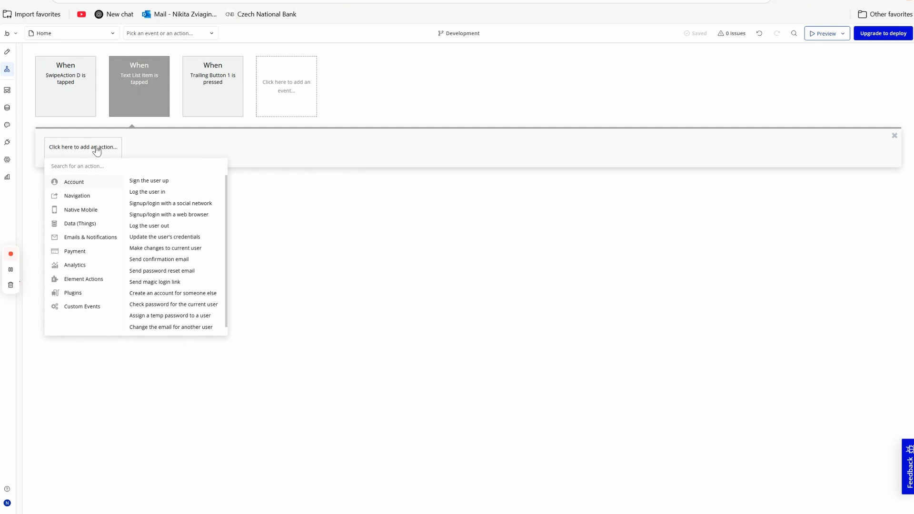
type("pus")
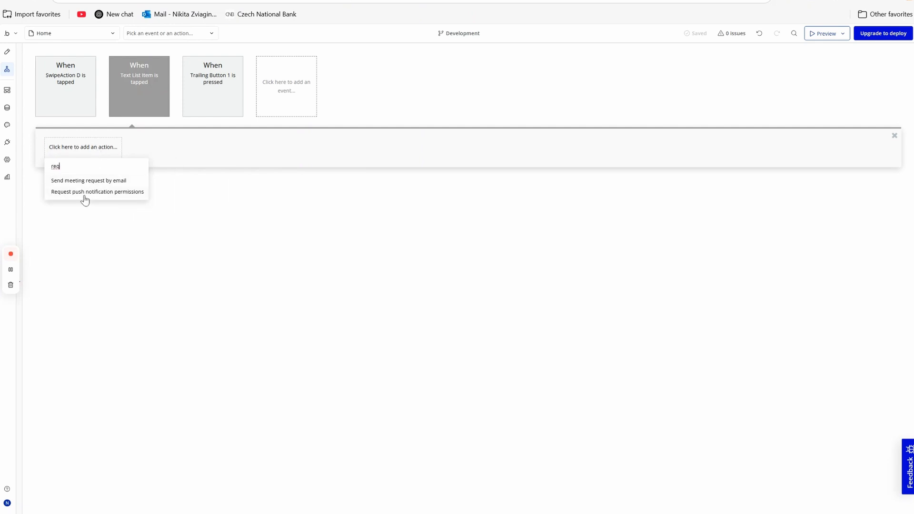
left_click(87, 198)
Step: Add a Send push notification action after the permissions request and review the properties of both actions
left_click(183, 148)
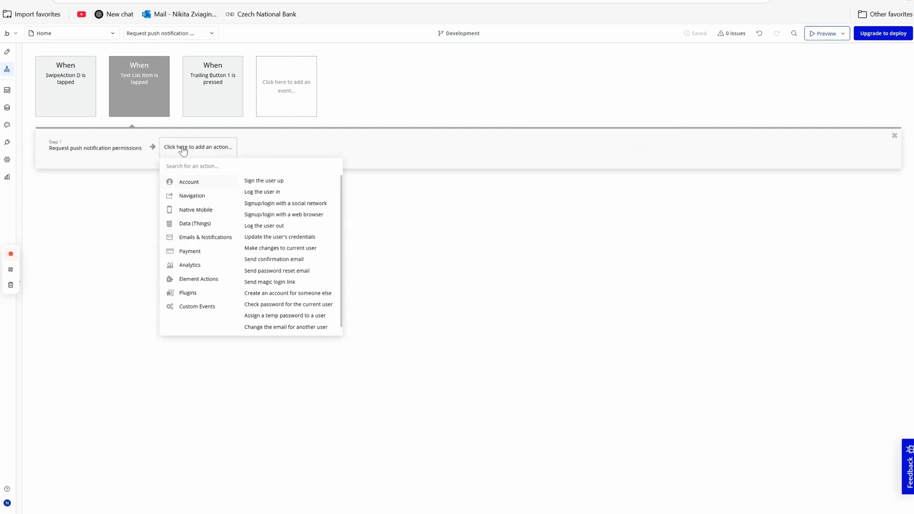
type("push")
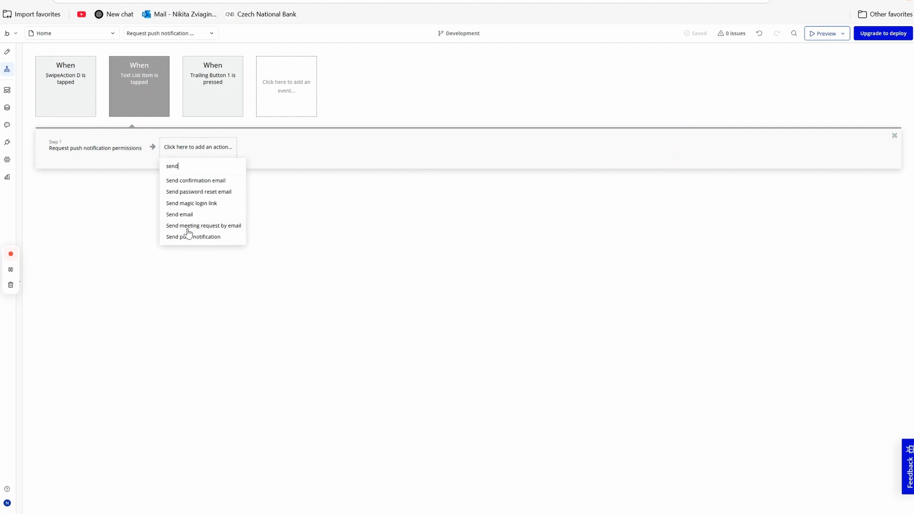
left_click(193, 238)
left_click(87, 156)
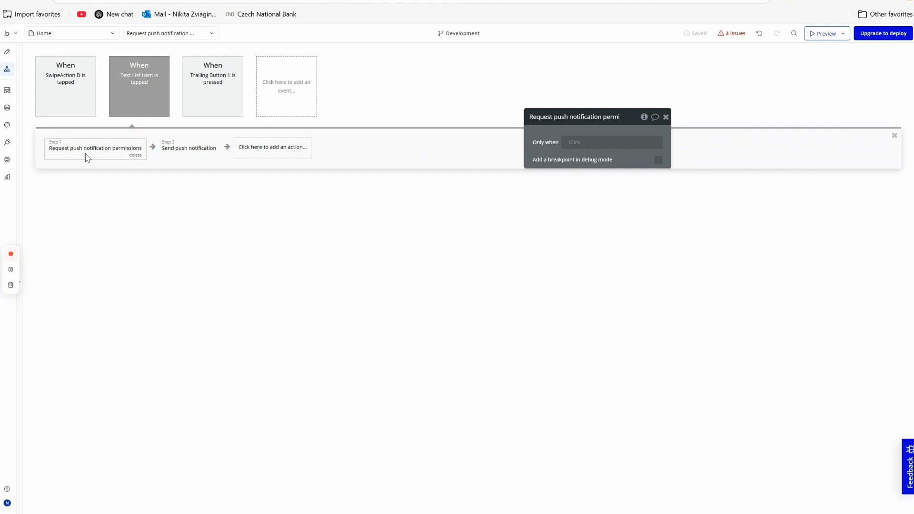
left_click(181, 158)
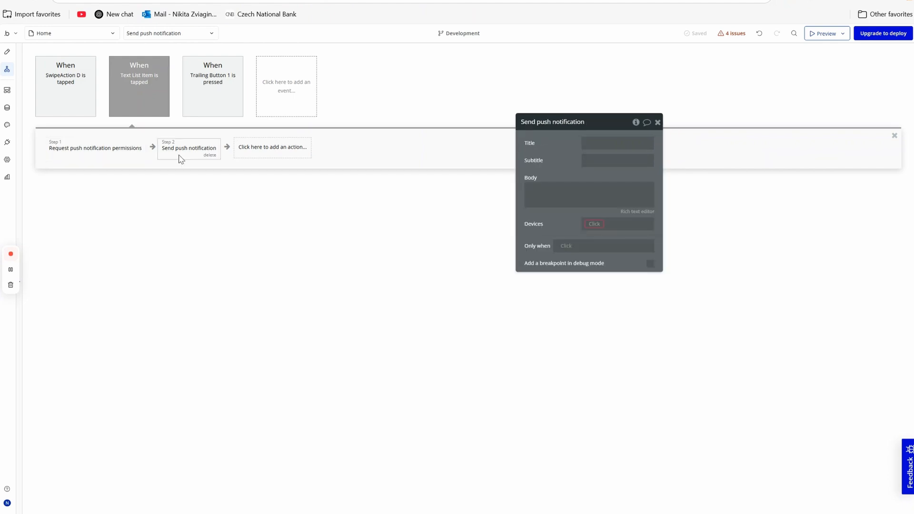